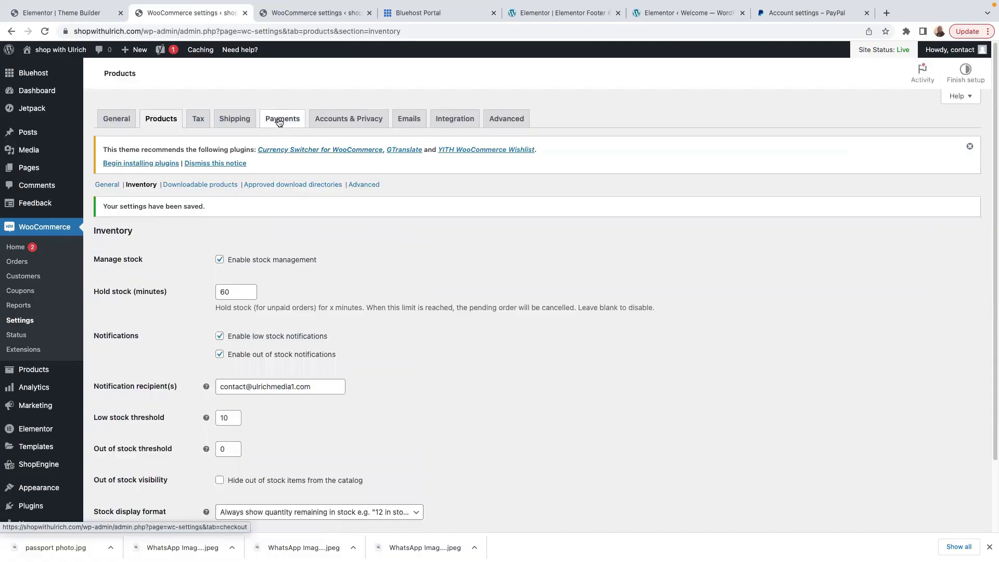
- Open the WooCommerce payment settings and review the available payment methods
{"action": "left_click", "coordinate": [279, 120]}
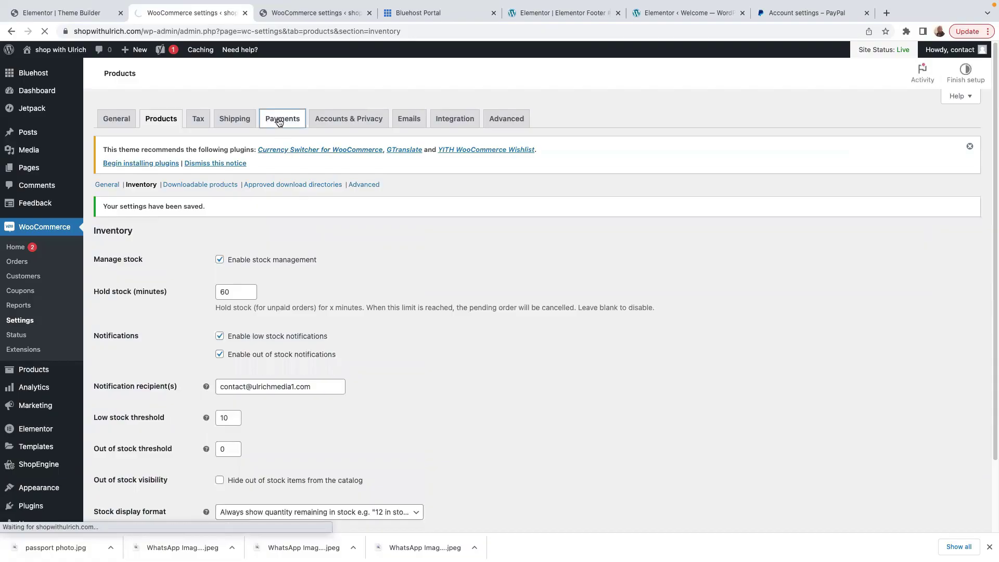
{"action": "scroll", "coordinate": [273, 367], "scroll_direction": "down", "scroll_amount": 2}
{"action": "scroll", "coordinate": [272, 370], "scroll_direction": "down", "scroll_amount": 1}
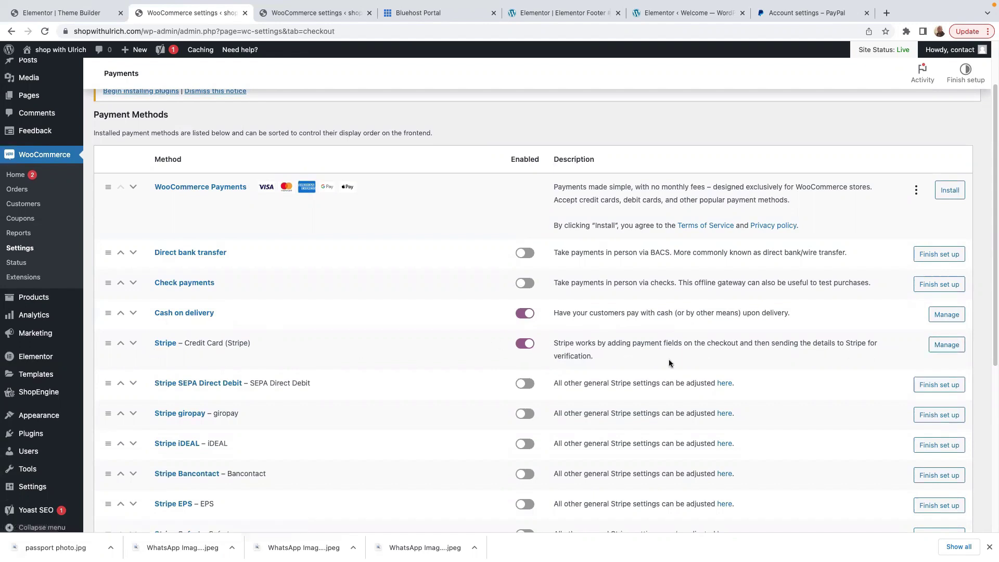
- Visit the storefront in the second settings browser tab and proceed from the cart to the checkout's payment options
{"action": "left_click", "coordinate": [315, 13]}
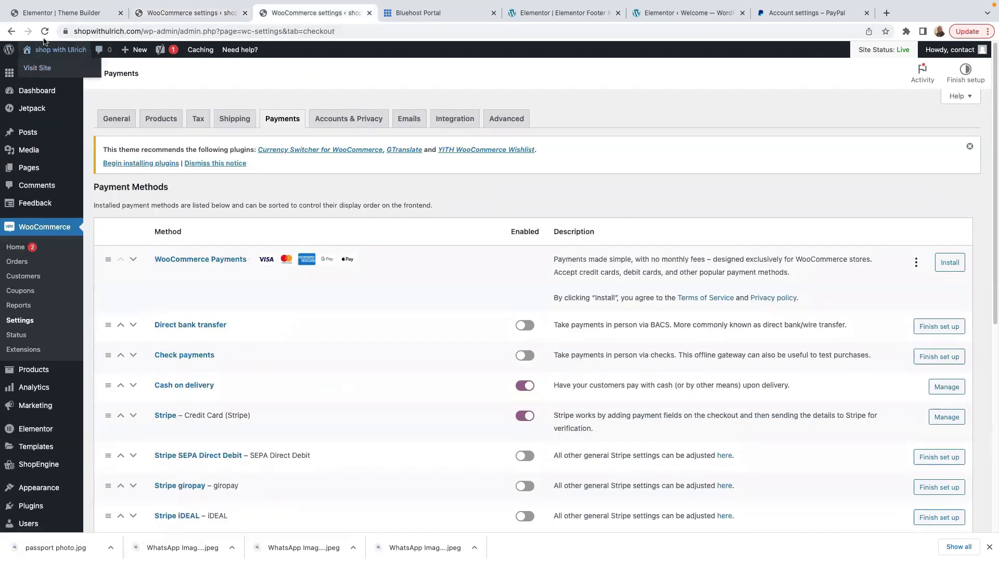
{"action": "left_click", "coordinate": [43, 70]}
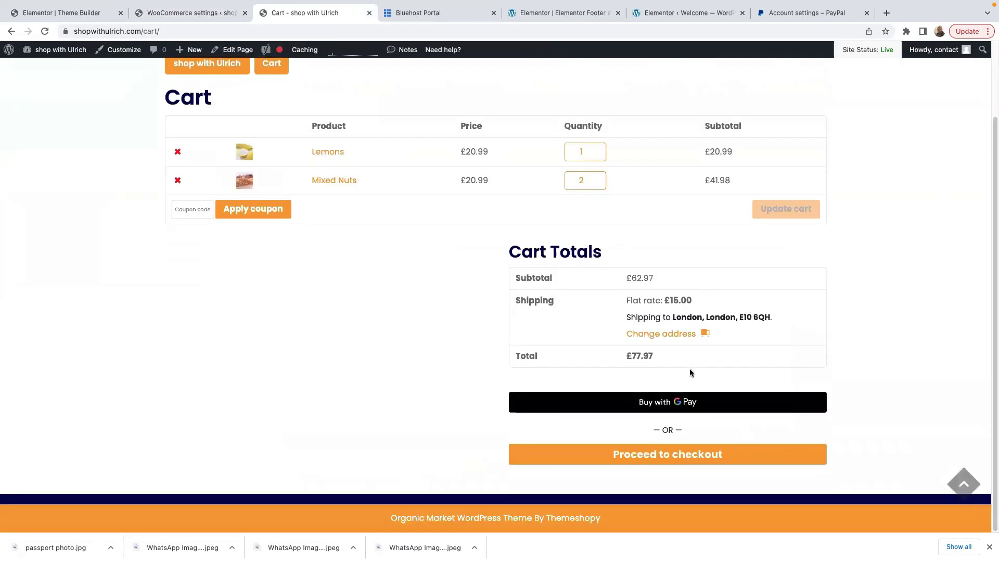
{"action": "left_click", "coordinate": [646, 453]}
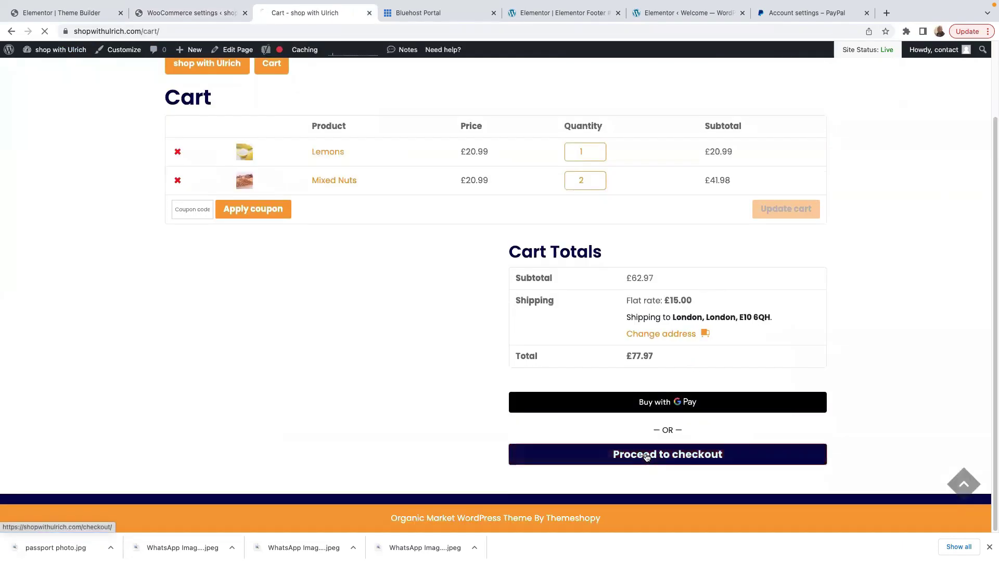
{"action": "scroll", "coordinate": [651, 393], "scroll_direction": "down", "scroll_amount": 15}
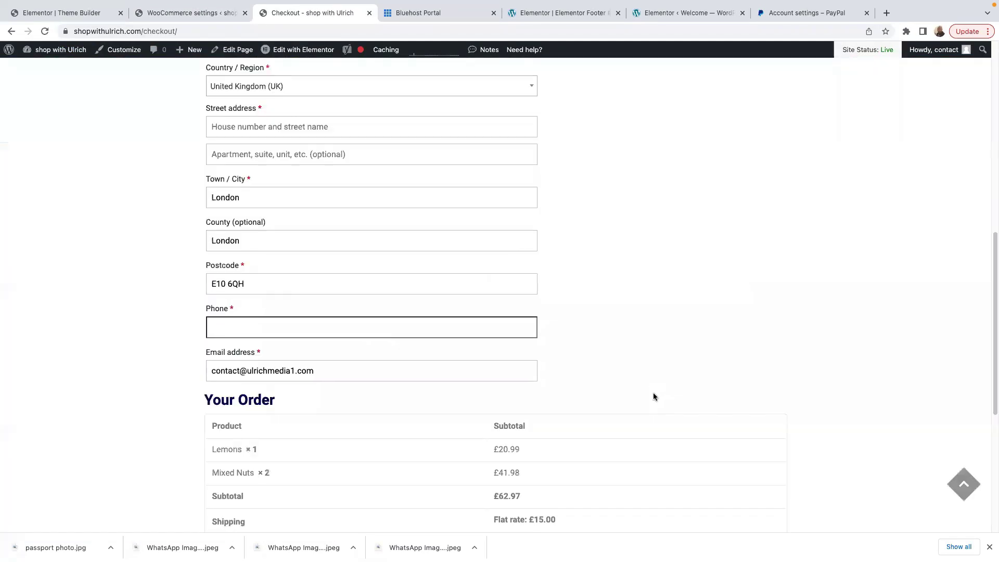
{"action": "scroll", "coordinate": [212, 349], "scroll_direction": "down", "scroll_amount": 3}
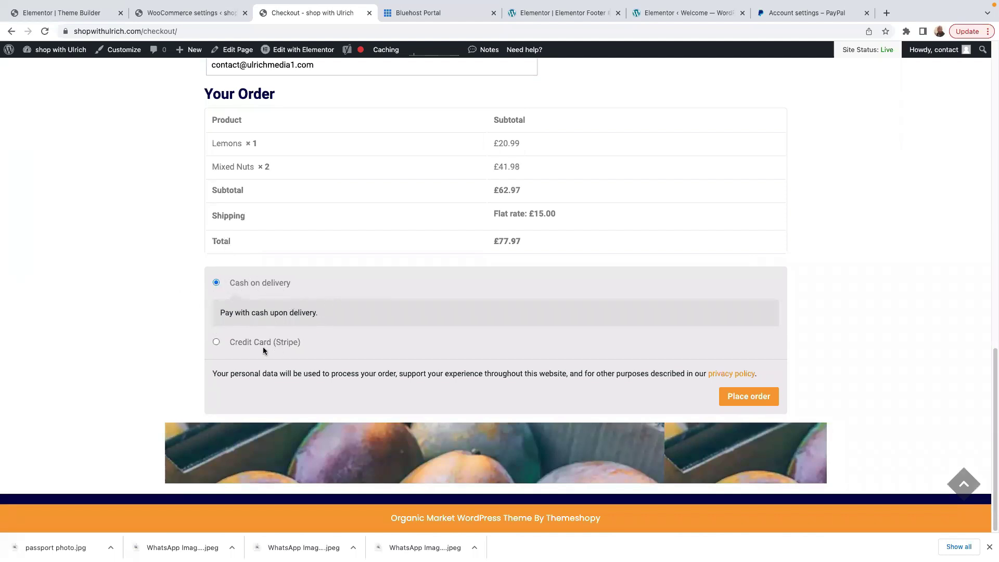
- Choose Credit Card (Stripe) as the checkout payment method and look over its card fields and the billing form
{"action": "left_click", "coordinate": [216, 342]}
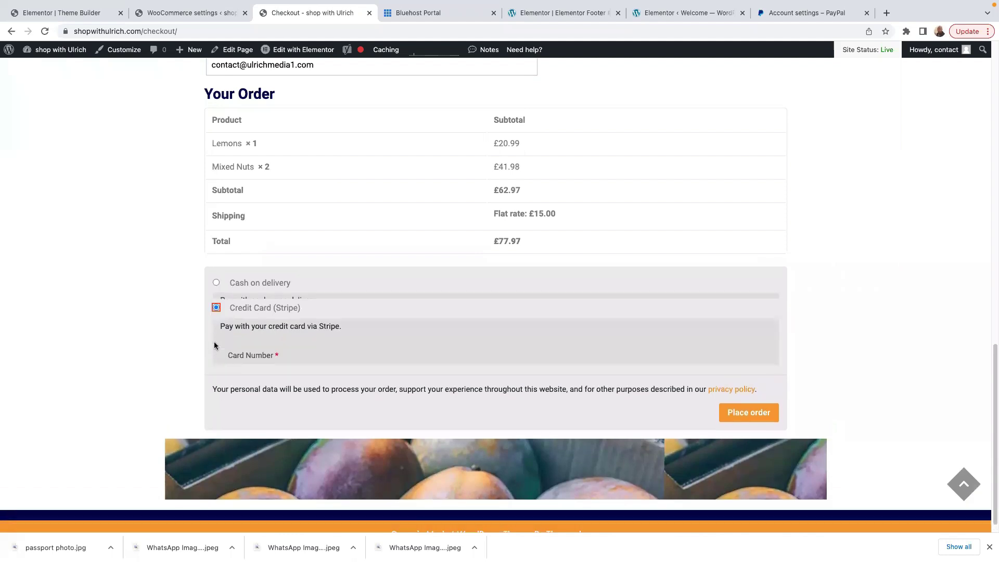
{"action": "scroll", "coordinate": [385, 369], "scroll_direction": "down", "scroll_amount": 2}
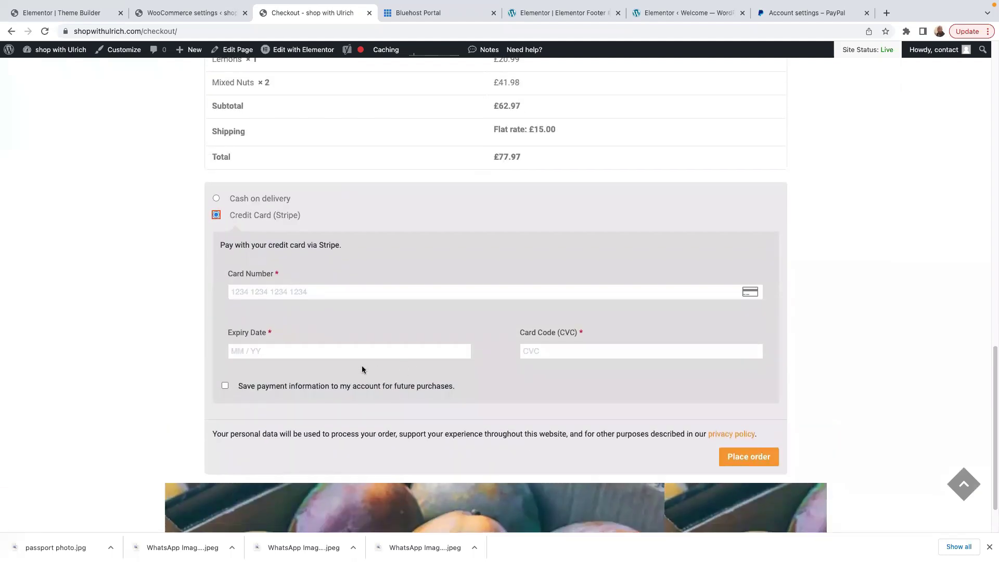
{"action": "left_click", "coordinate": [263, 292]}
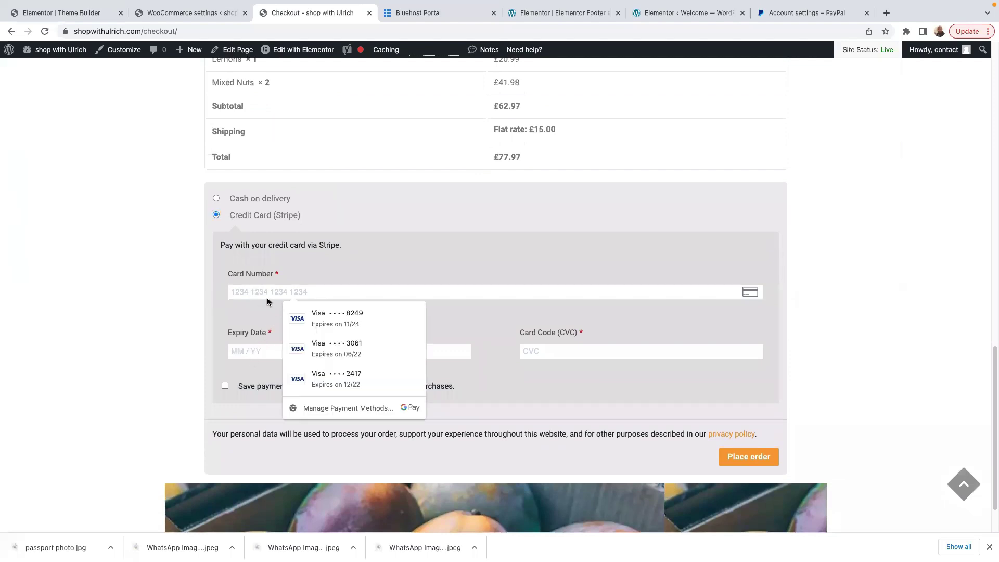
{"action": "left_click", "coordinate": [250, 312]}
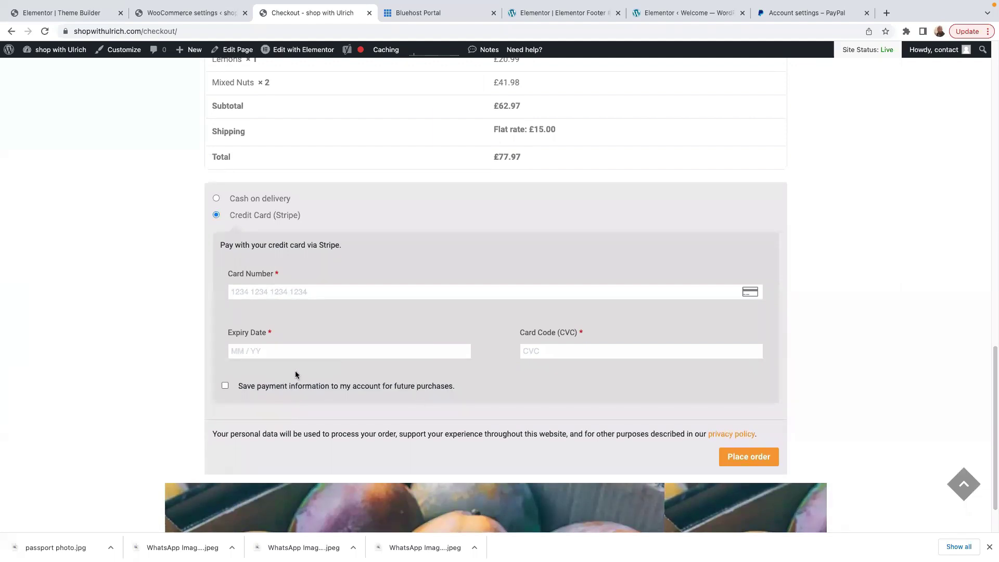
{"action": "left_click", "coordinate": [225, 386]}
{"action": "left_click", "coordinate": [727, 467]}
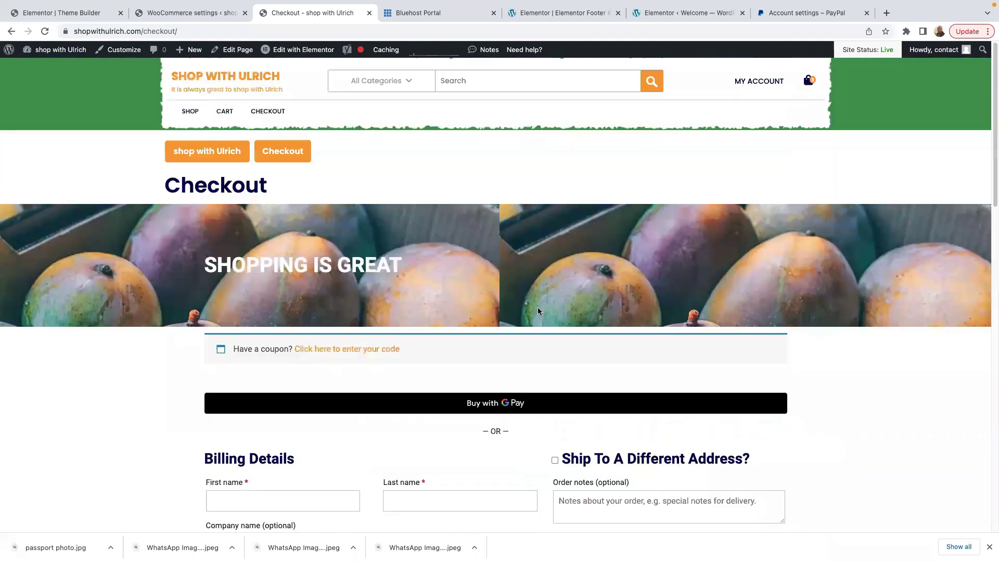
{"action": "scroll", "coordinate": [535, 304], "scroll_direction": "down", "scroll_amount": 3}
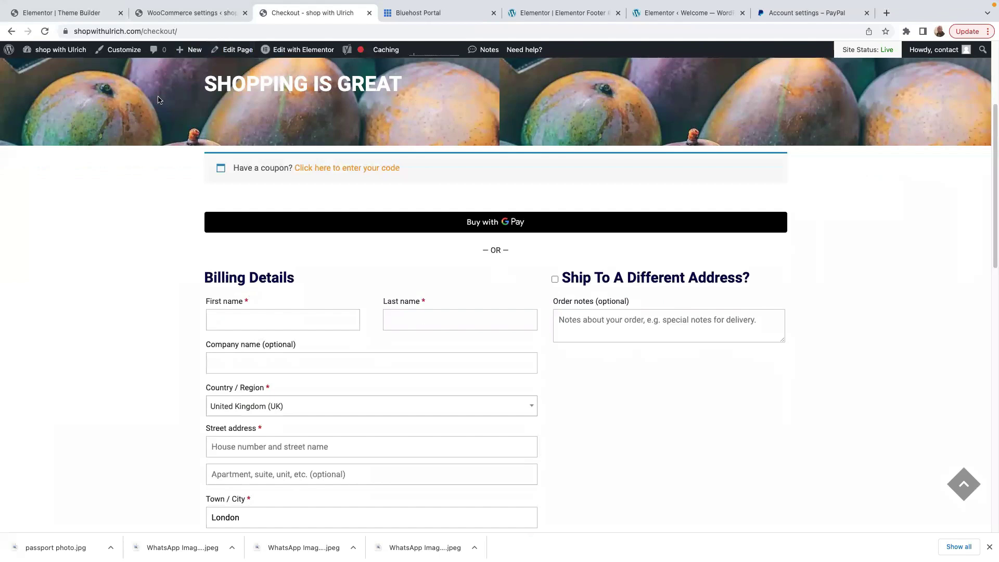
- Return to the WooCommerce payment settings and check the payment methods list for a PayPal option
{"action": "left_click", "coordinate": [179, 16]}
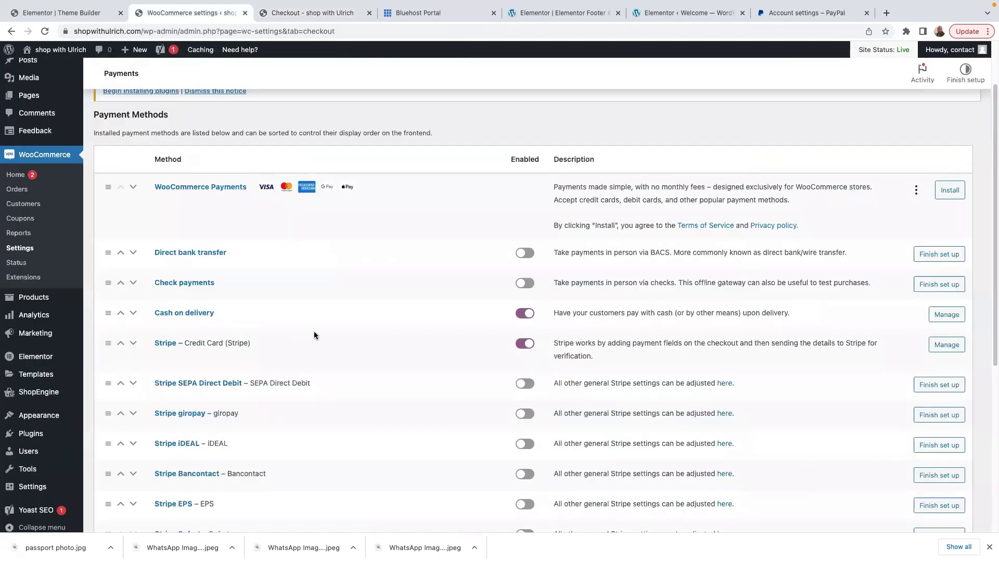
{"action": "scroll", "coordinate": [359, 364], "scroll_direction": "up", "scroll_amount": 1}
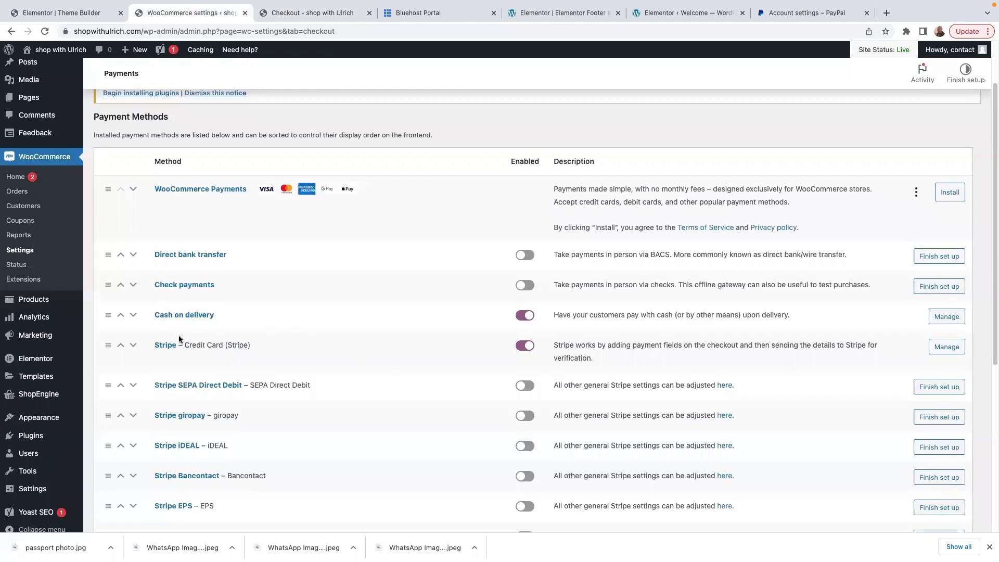
{"action": "scroll", "coordinate": [332, 341], "scroll_direction": "down", "scroll_amount": 5}
{"action": "scroll", "coordinate": [330, 339], "scroll_direction": "up", "scroll_amount": 6}
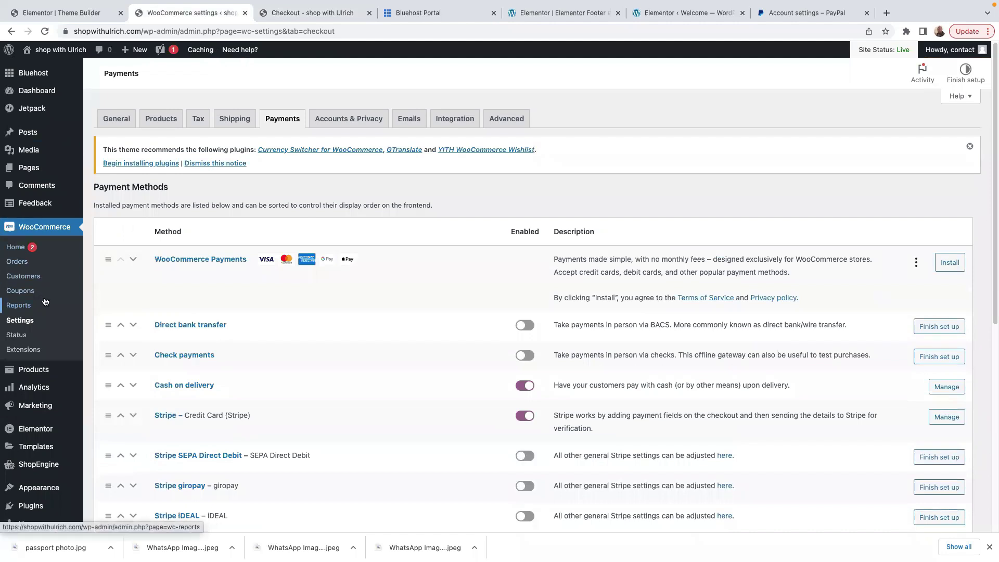
- Go to the page for adding new plugins and search for "paypal"
{"action": "scroll", "coordinate": [42, 406], "scroll_direction": "down", "scroll_amount": 7}
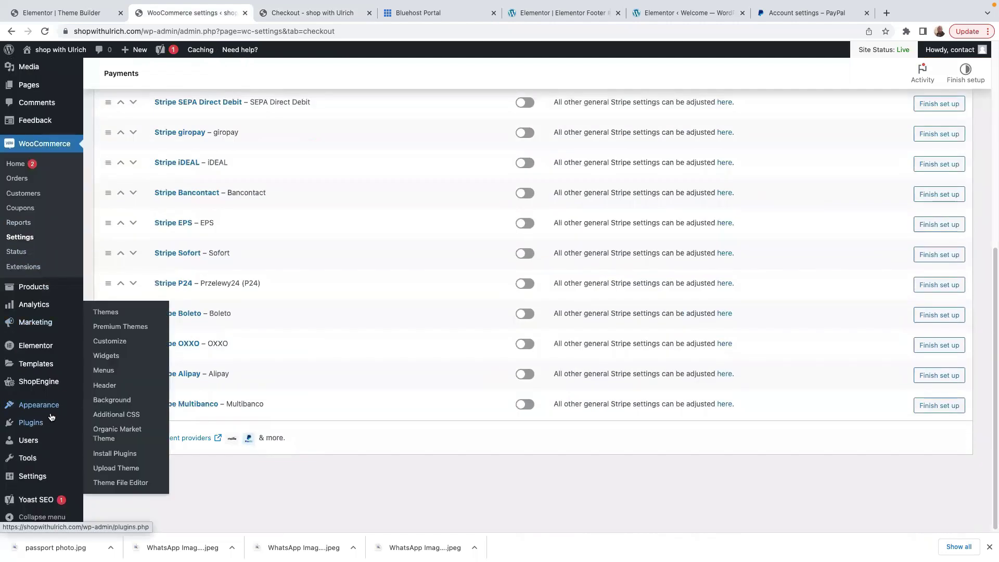
{"action": "left_click", "coordinate": [38, 426]}
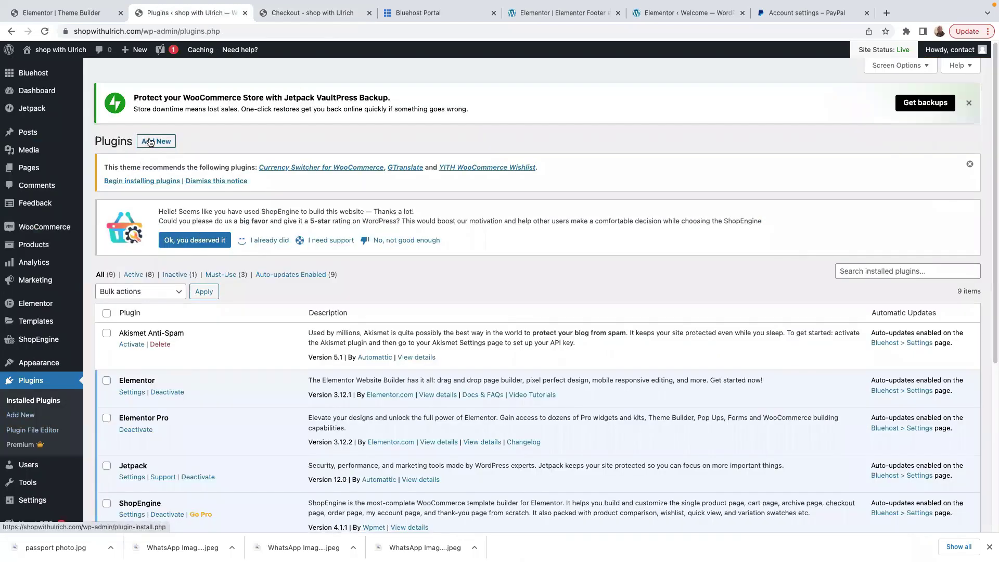
{"action": "left_click", "coordinate": [149, 142]}
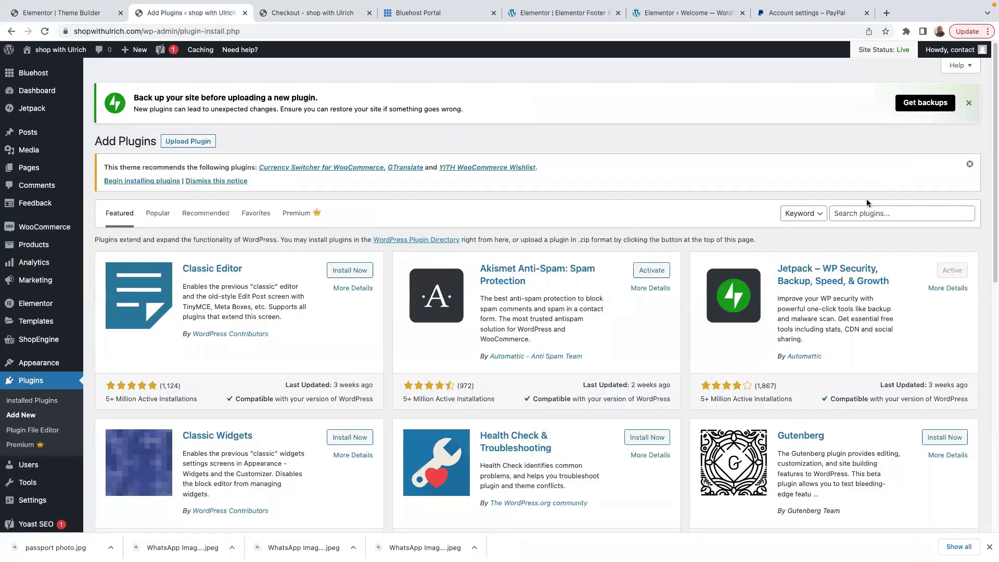
{"action": "left_click", "coordinate": [858, 213]}
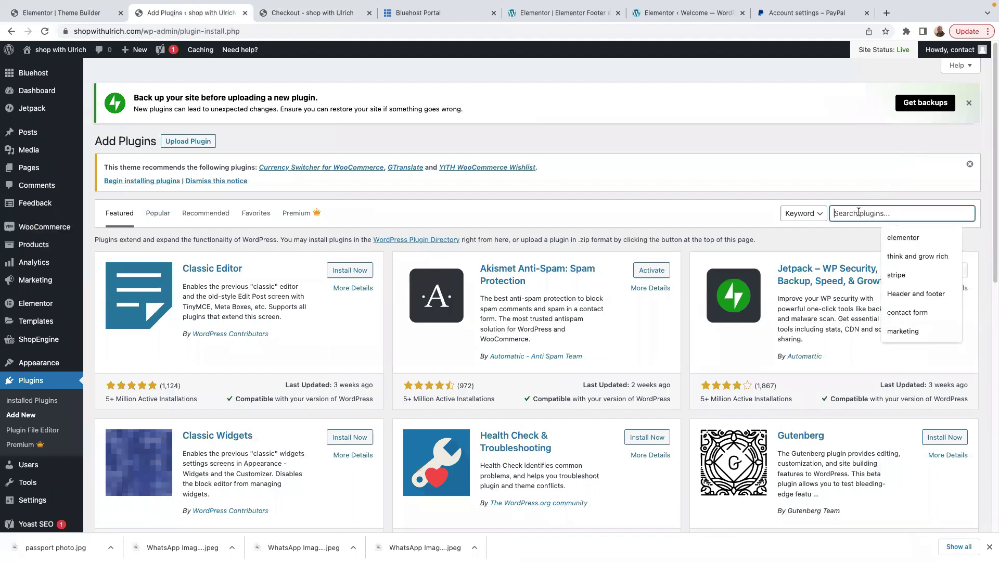
{"action": "type", "text": "p"}
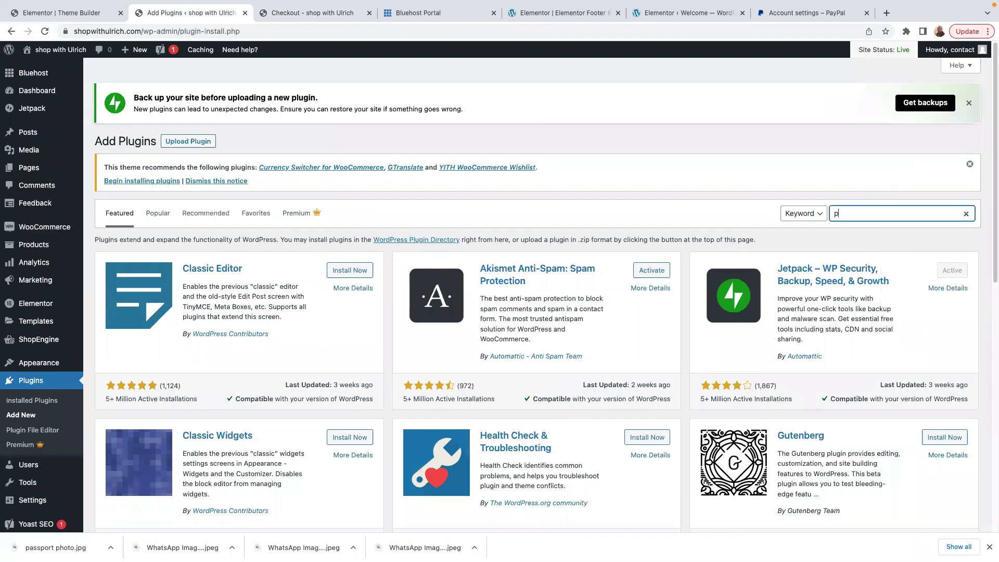
{"action": "type", "text": "aypal"}
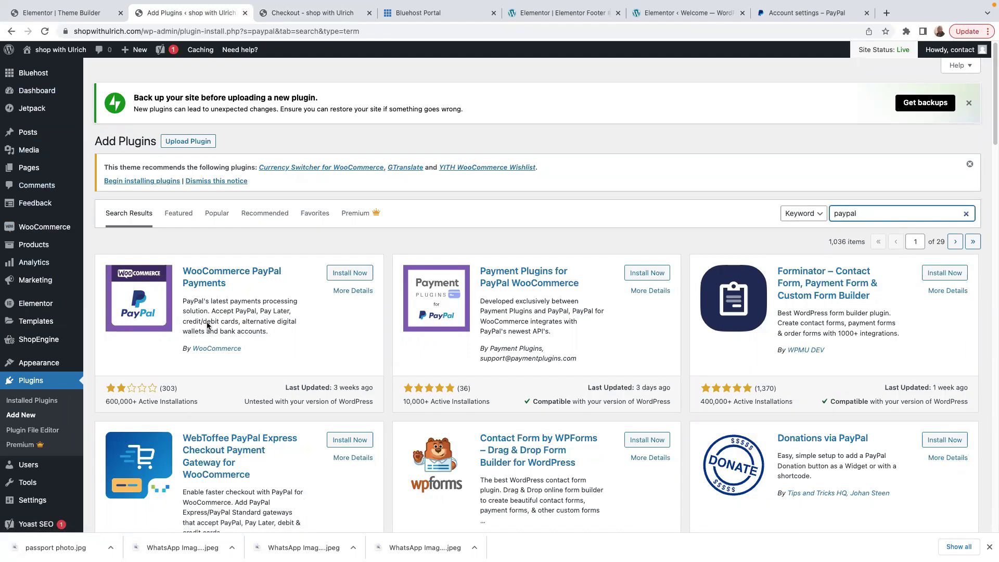
- Install and activate the WooCommerce PayPal Payments plugin, then find it among the installed plugins
{"action": "left_click", "coordinate": [350, 276]}
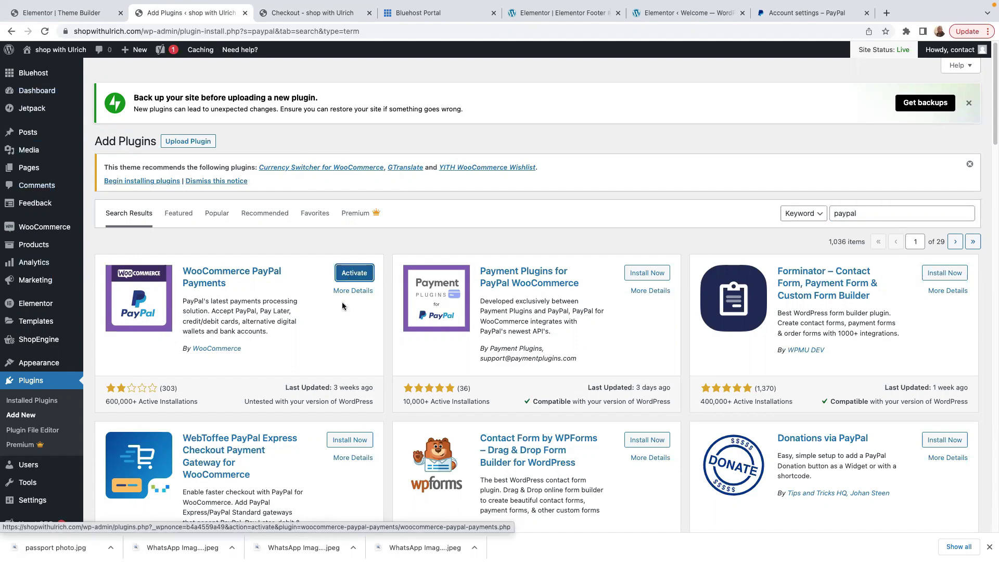
{"action": "left_click", "coordinate": [355, 277]}
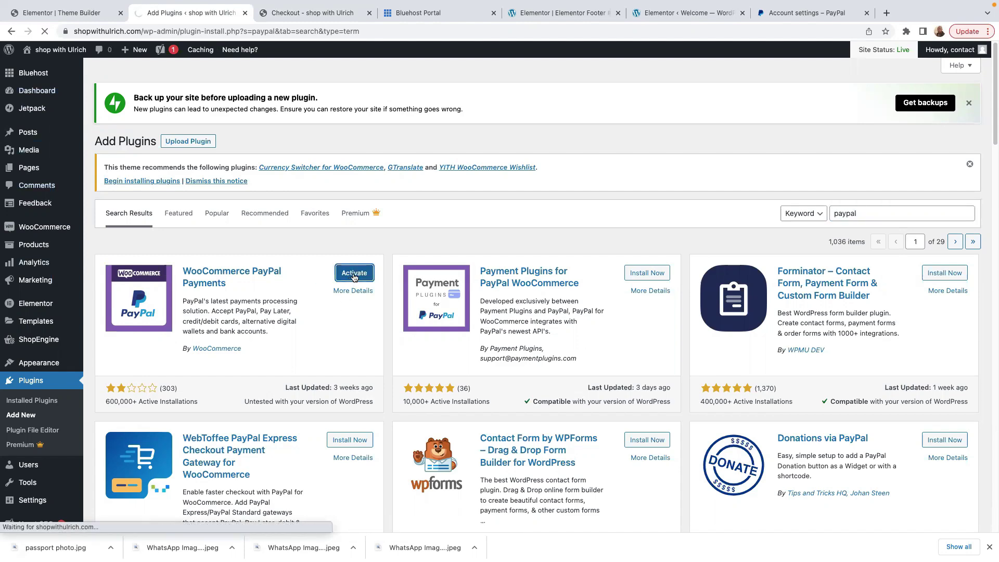
{"action": "scroll", "coordinate": [243, 365], "scroll_direction": "down", "scroll_amount": 5}
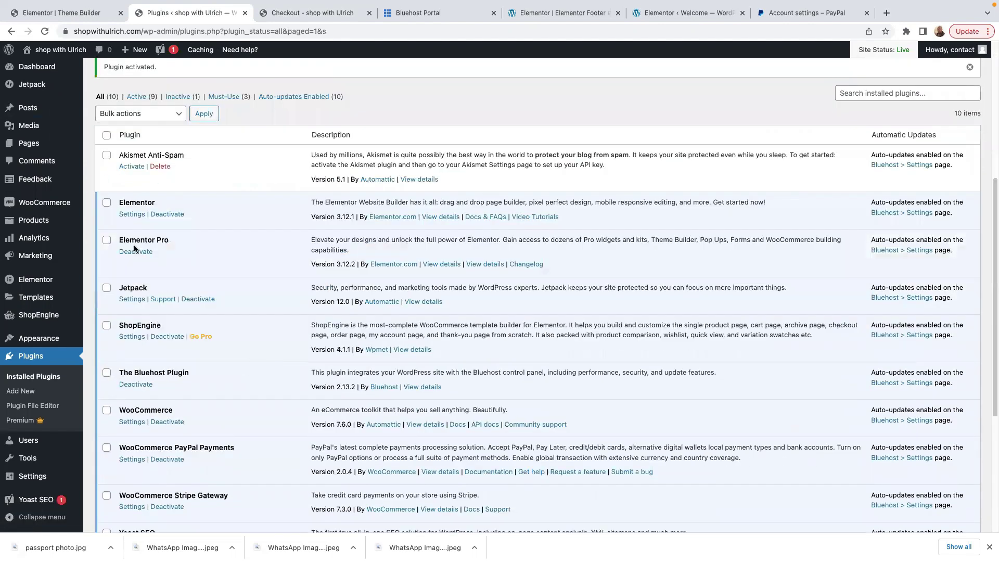
{"action": "scroll", "coordinate": [282, 429], "scroll_direction": "down", "scroll_amount": 2}
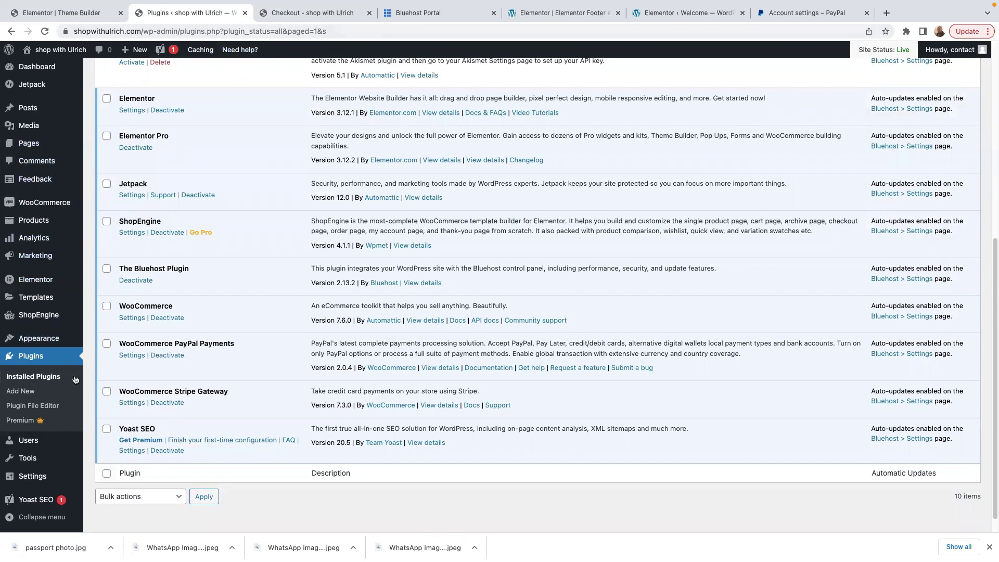
- Reopen the WooCommerce payment settings and locate PayPal in the payment methods list
{"action": "mouse_move", "coordinate": [47, 204]}
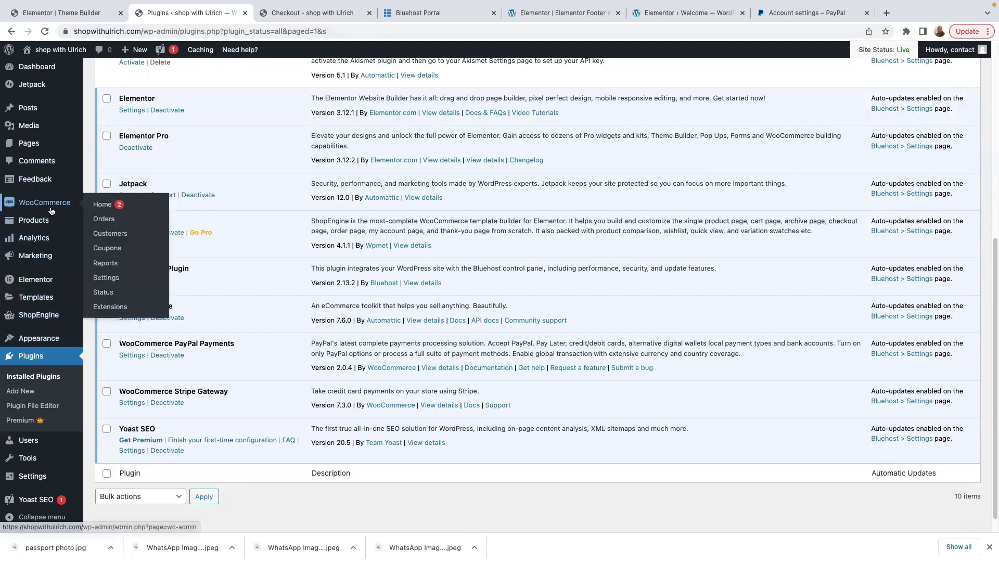
{"action": "left_click", "coordinate": [111, 279]}
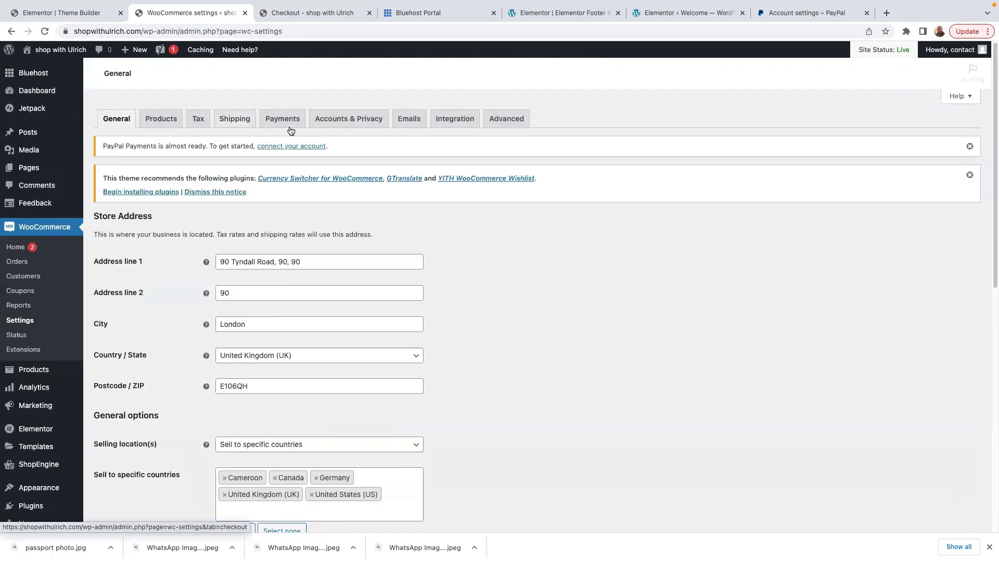
{"action": "left_click", "coordinate": [272, 125]}
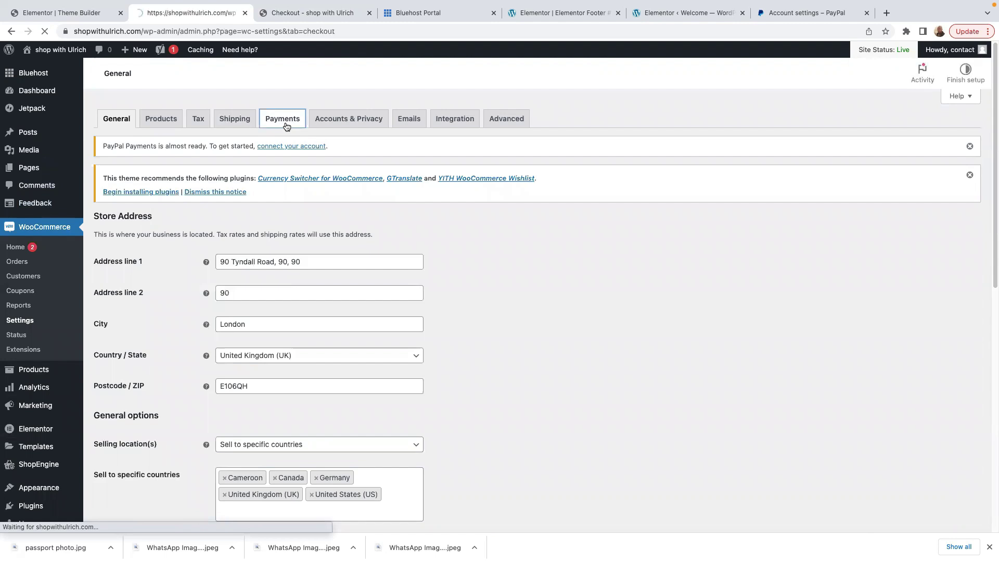
{"action": "scroll", "coordinate": [331, 395], "scroll_direction": "down", "scroll_amount": 1}
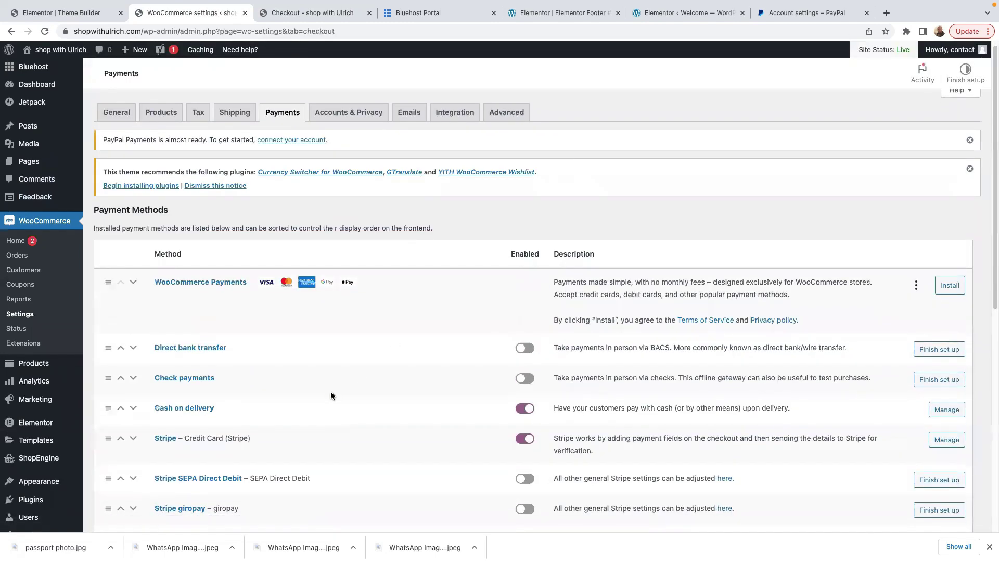
{"action": "scroll", "coordinate": [331, 395], "scroll_direction": "down", "scroll_amount": 8}
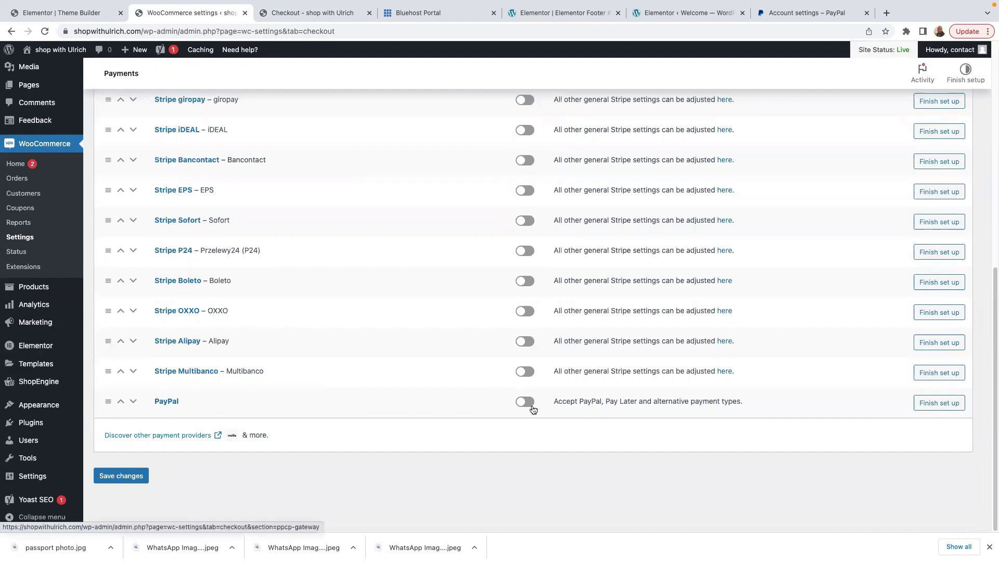
- Switch on the PayPal payment method to open its account setup page
{"action": "scroll", "coordinate": [205, 269], "scroll_direction": "up", "scroll_amount": 6}
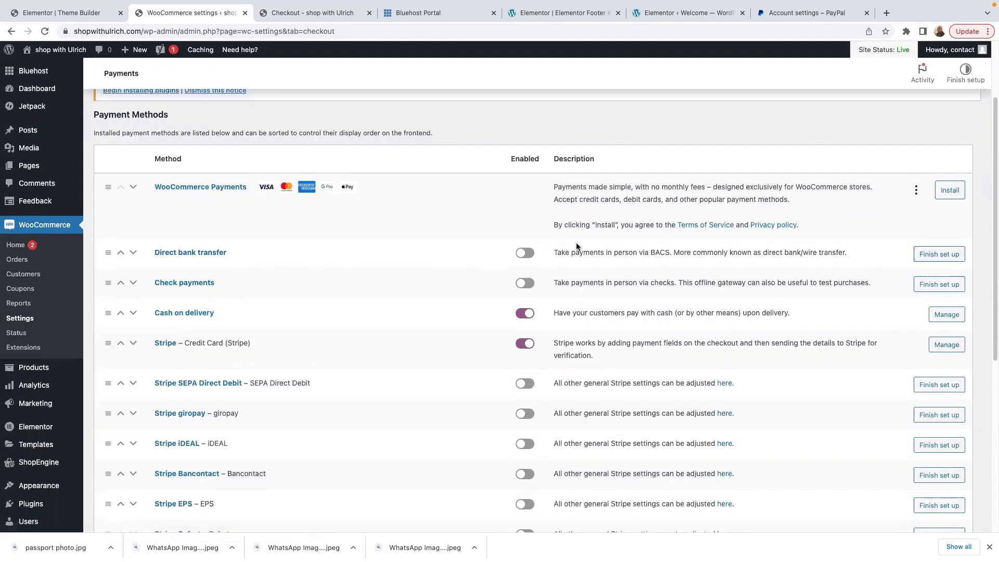
{"action": "left_click", "coordinate": [526, 255]}
{"action": "scroll", "coordinate": [203, 246], "scroll_direction": "down", "scroll_amount": 6}
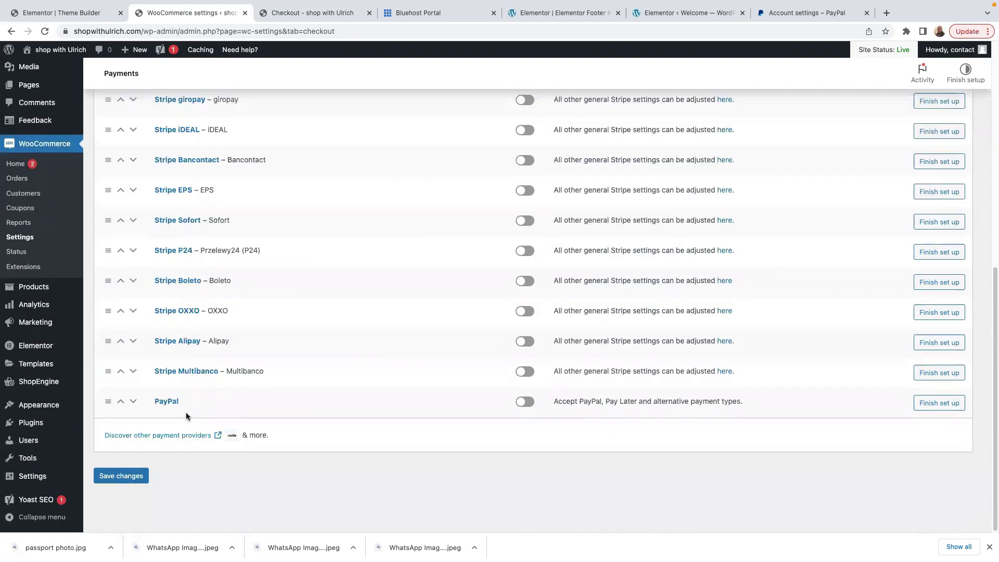
{"action": "left_click", "coordinate": [528, 406]}
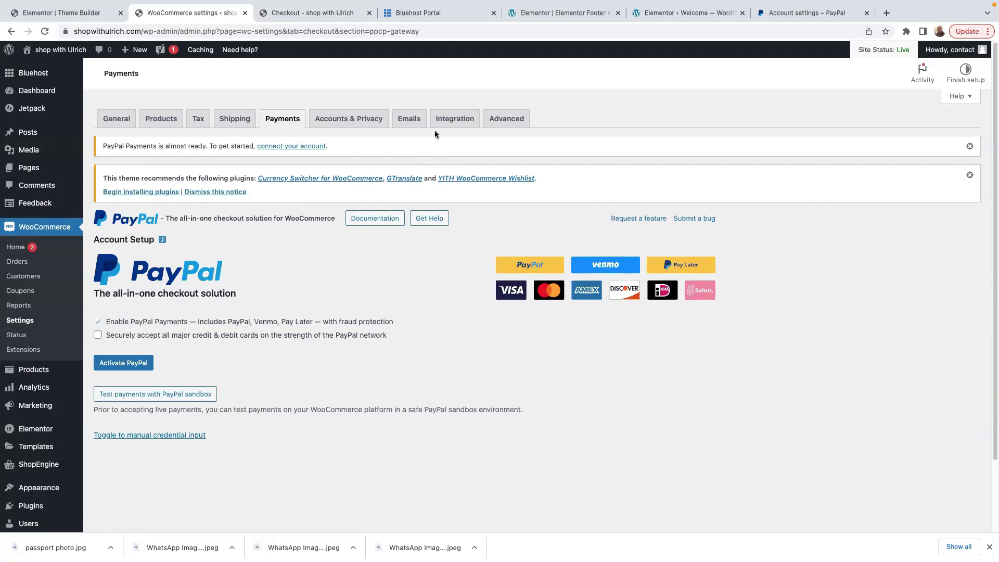
{"action": "mouse_move", "coordinate": [826, 1]}
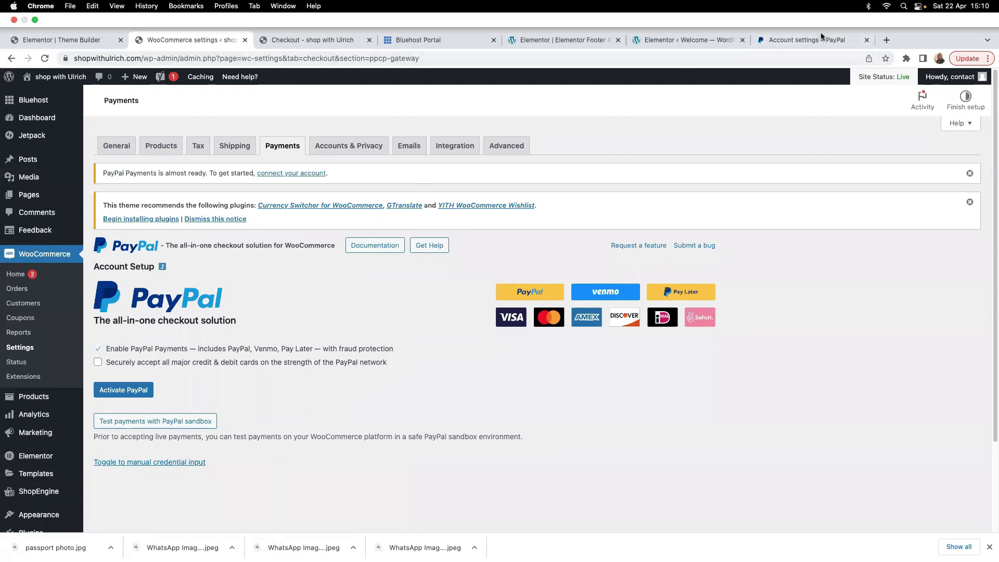
- Switch to the open PayPal account and go to its home page, and find PayPal's UK business site in a new tab with "business pay"
{"action": "left_click", "coordinate": [810, 42]}
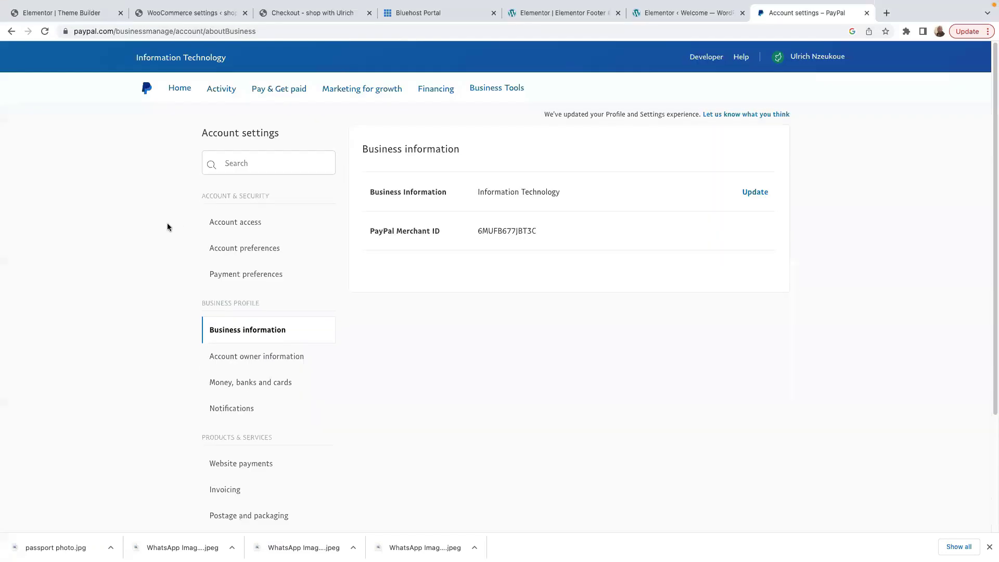
{"action": "left_click", "coordinate": [179, 88]}
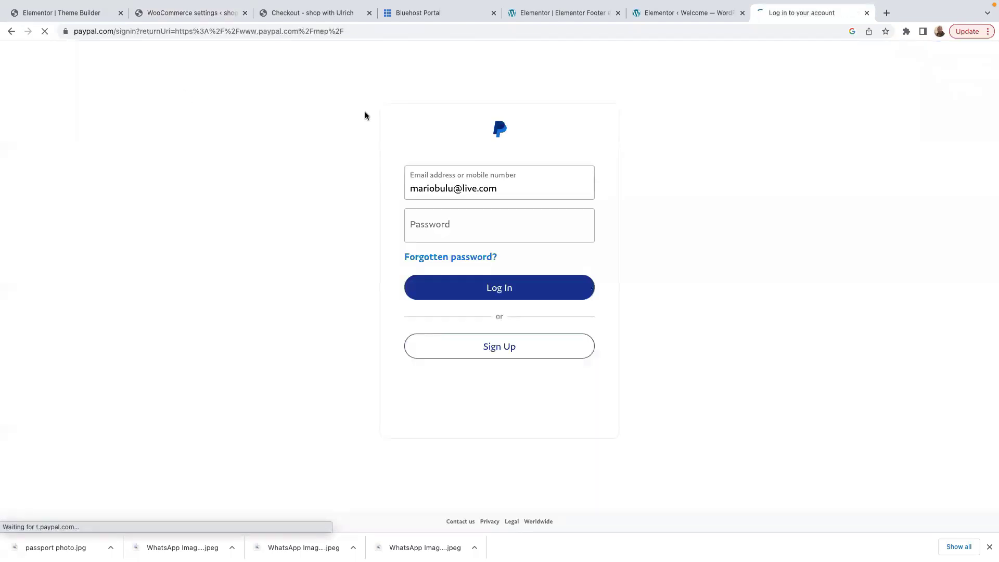
{"action": "left_click", "coordinate": [886, 13]}
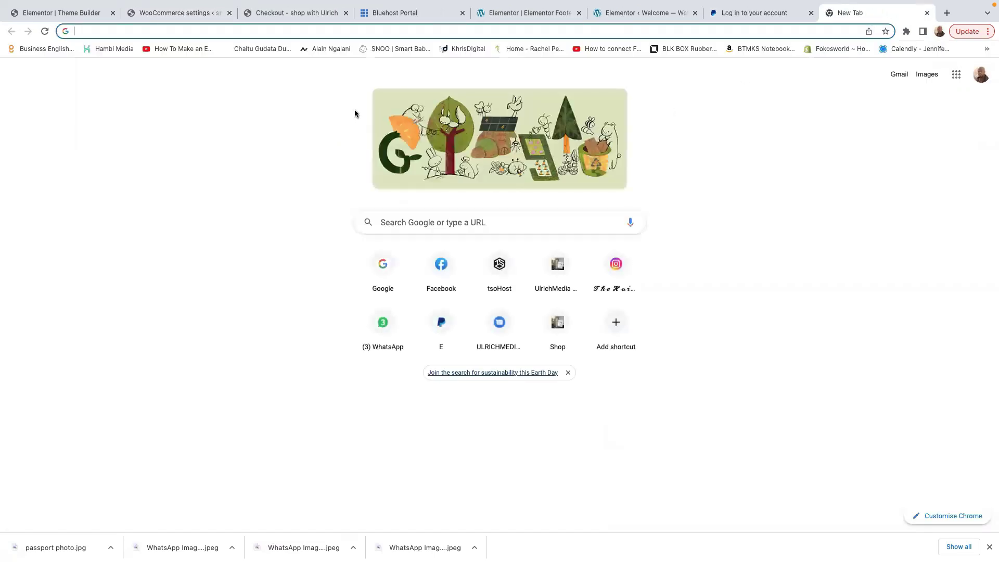
{"action": "type", "text": "busine"}
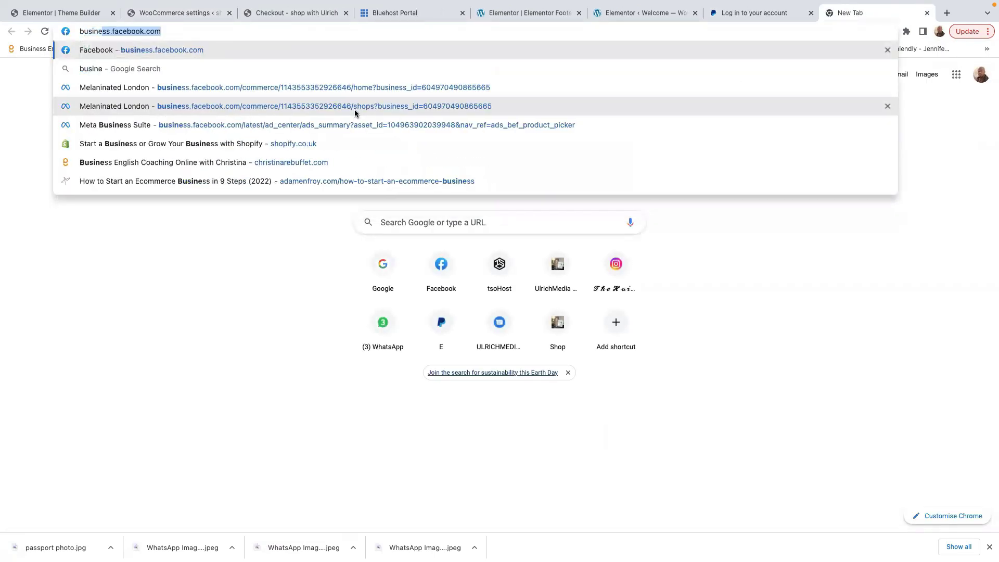
{"action": "type", "text": "ss pay"}
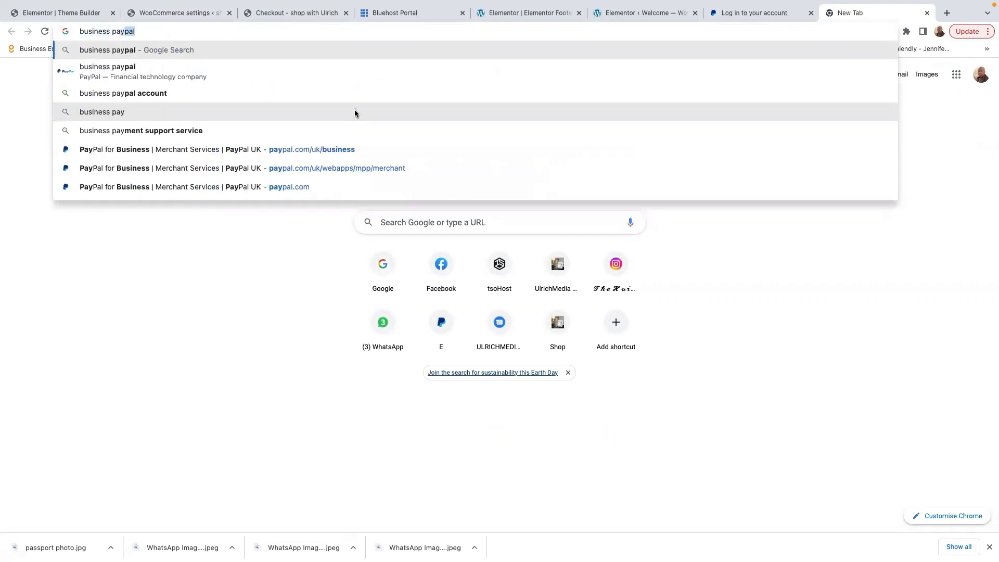
{"action": "left_click", "coordinate": [188, 149]}
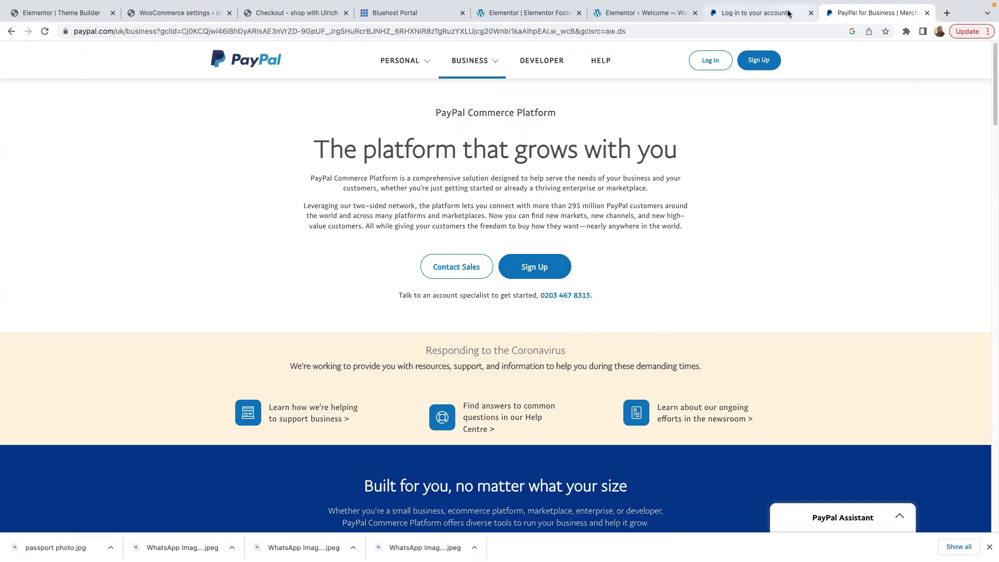
- Return to the PayPal login page, enter the account password and log in
{"action": "left_click", "coordinate": [758, 16]}
{"action": "left_click", "coordinate": [437, 230]}
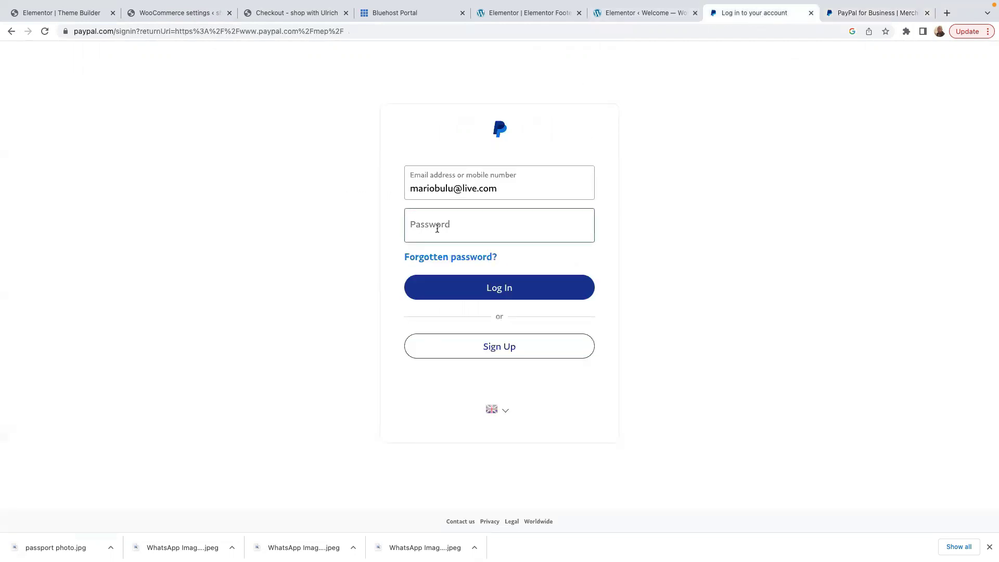
{"action": "left_click", "coordinate": [866, 16]}
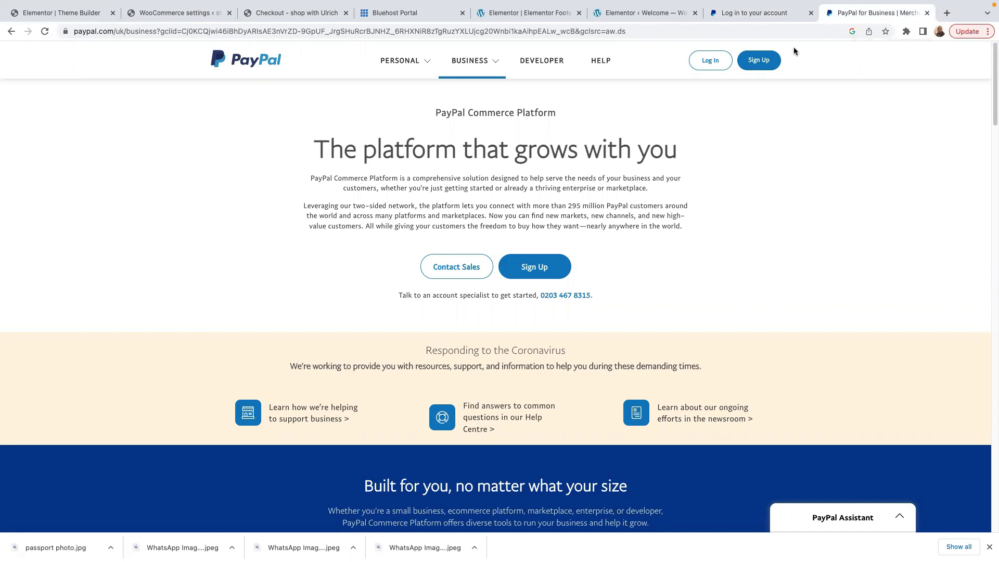
{"action": "key", "text": "ctrl+shift+Tab"}
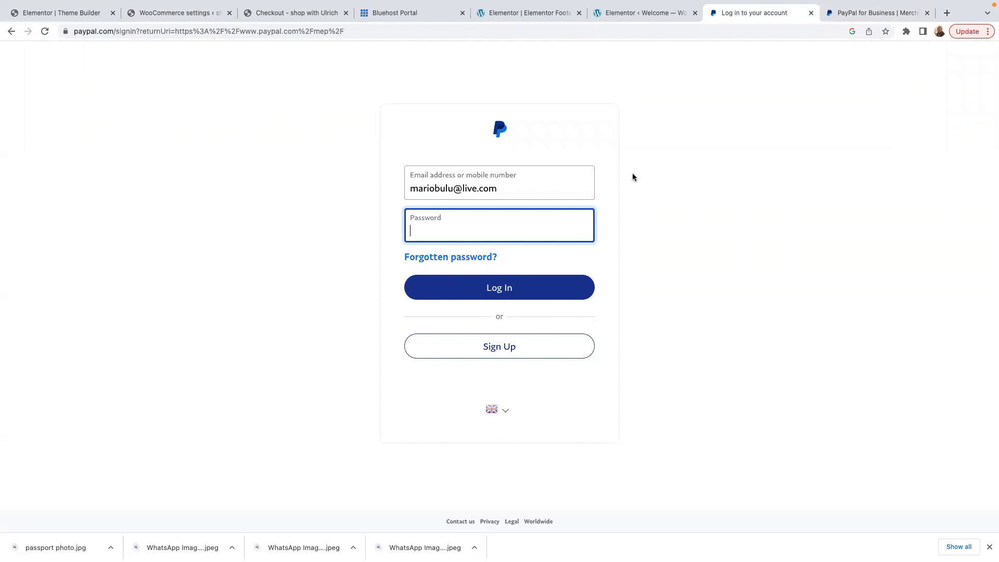
{"action": "type", "text": "*"}
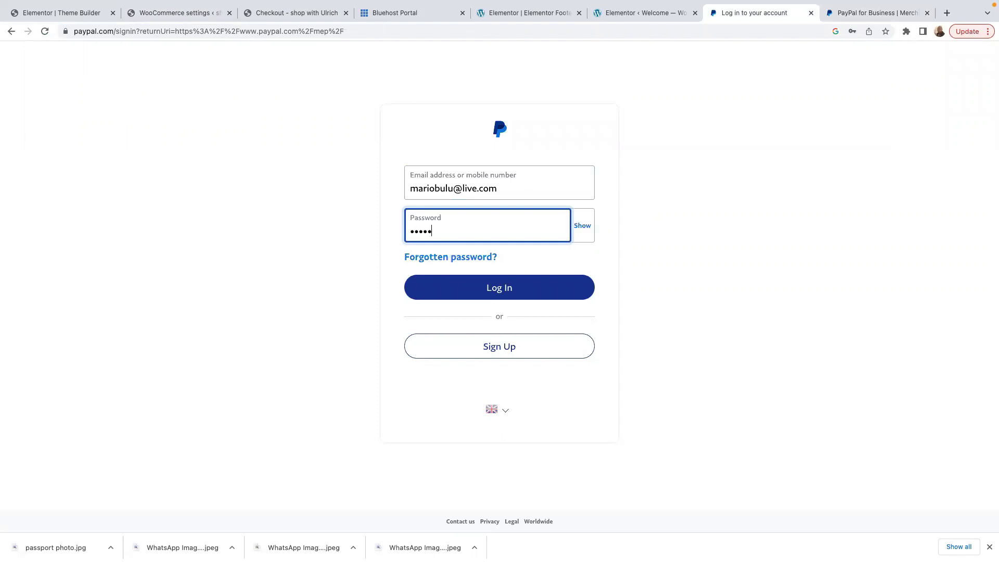
{"action": "type", "text": "*****"}
{"action": "key", "text": "Return"}
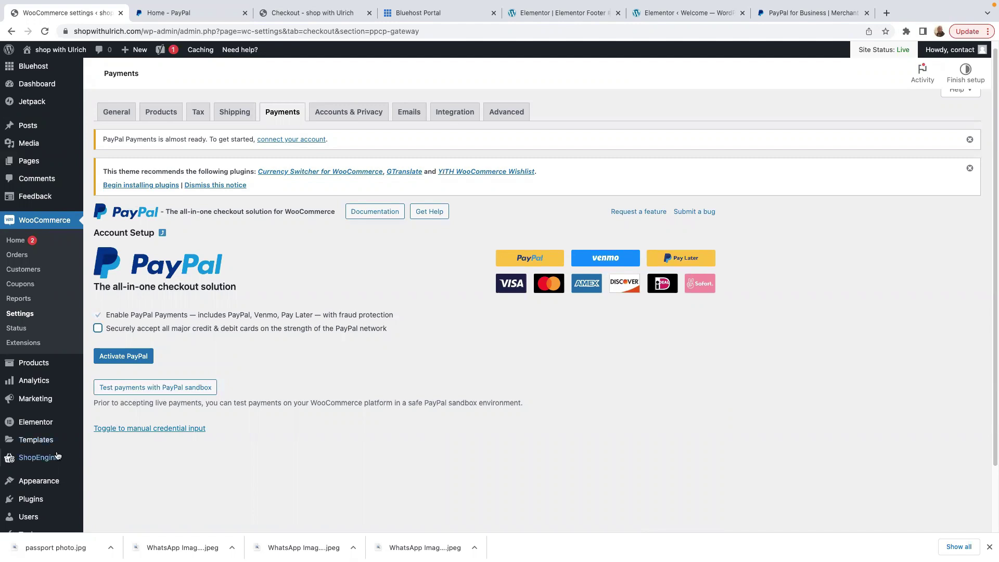
- Reveal the manual credential fields in the WooCommerce PayPal setup and examine the Live Email address and Live Merchant Id fields
{"action": "left_click", "coordinate": [128, 431]}
{"action": "scroll", "coordinate": [322, 436], "scroll_direction": "down", "scroll_amount": 1}
{"action": "scroll", "coordinate": [323, 436], "scroll_direction": "down", "scroll_amount": 3}
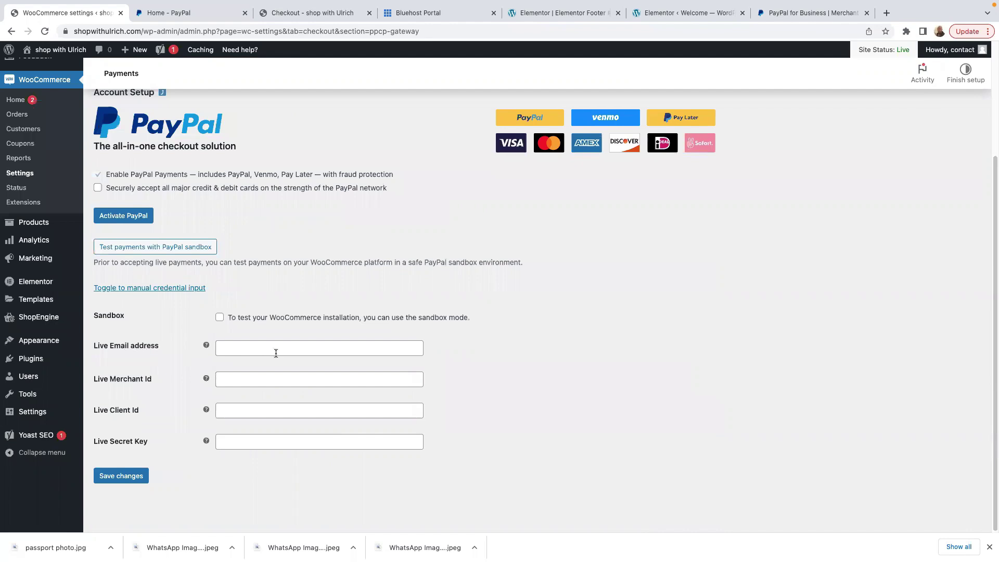
{"action": "left_click", "coordinate": [249, 348]}
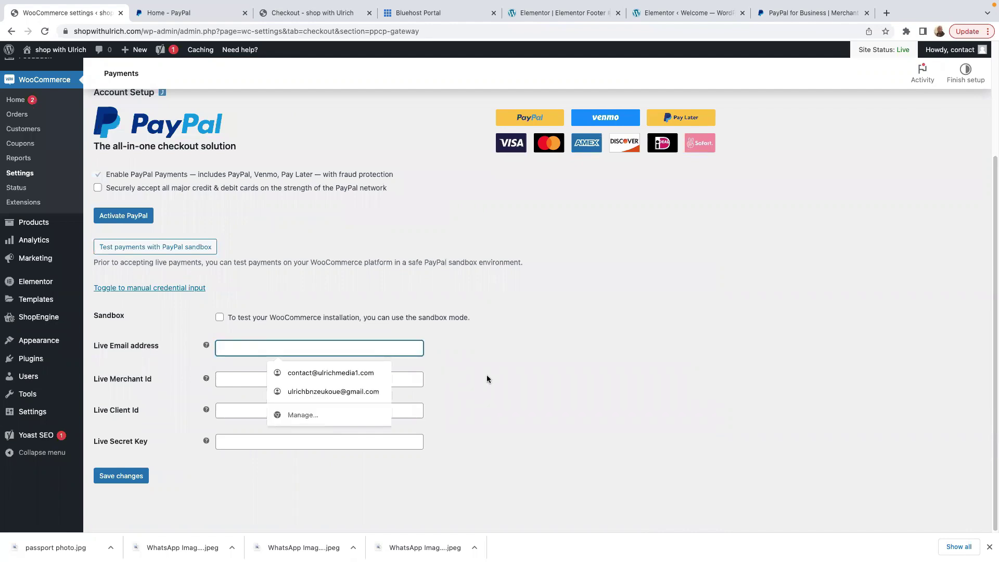
{"action": "left_click", "coordinate": [291, 383]}
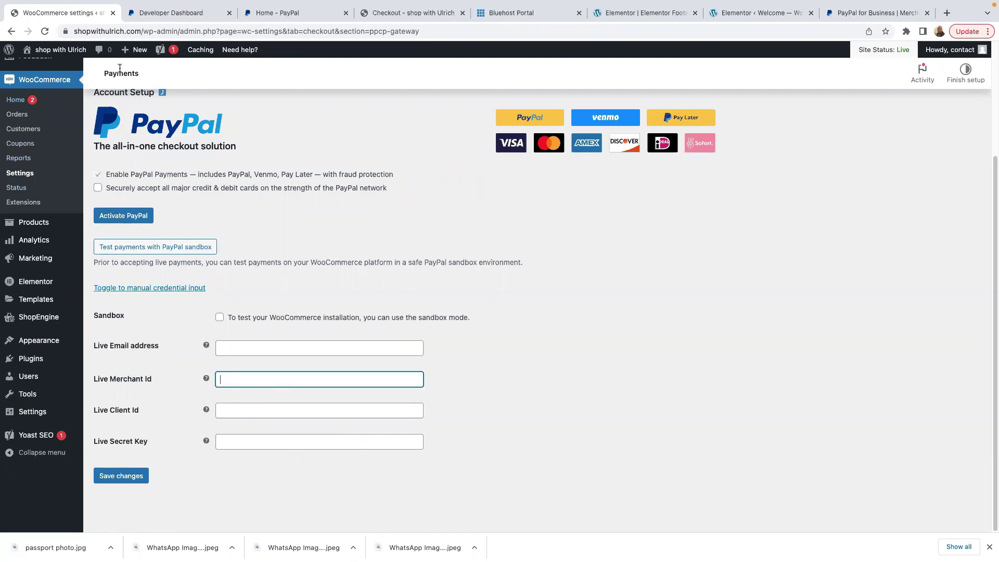
- Start activating PayPal, complete the robot check and submit the account connection form with United Kingdom as the country
{"action": "left_click", "coordinate": [118, 217]}
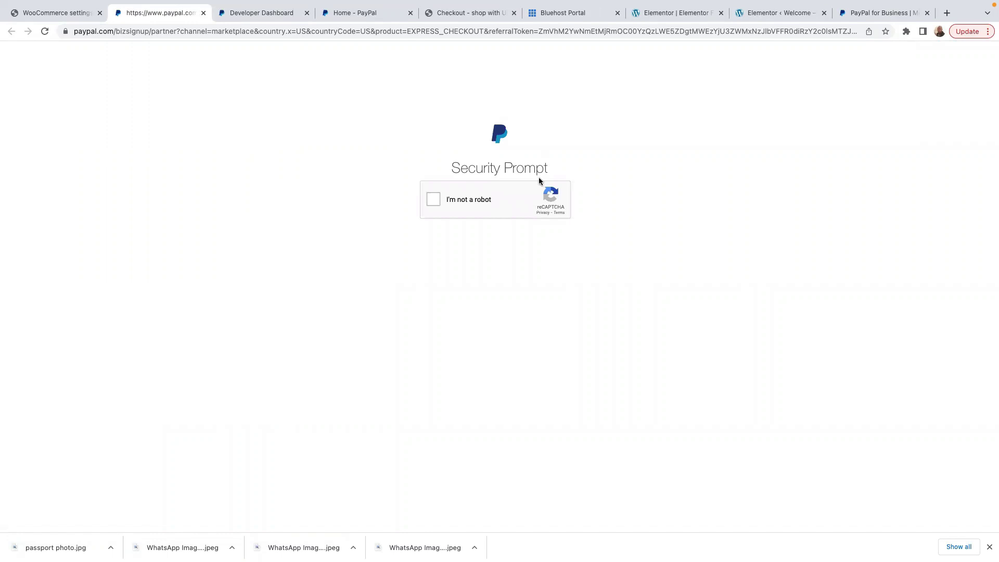
{"action": "left_click", "coordinate": [432, 200]}
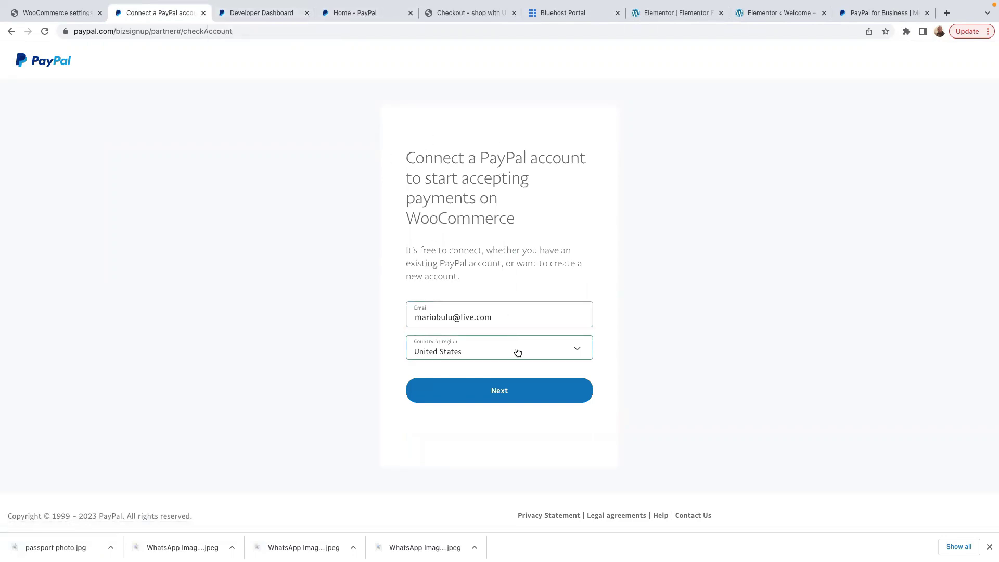
{"action": "left_click", "coordinate": [569, 351]}
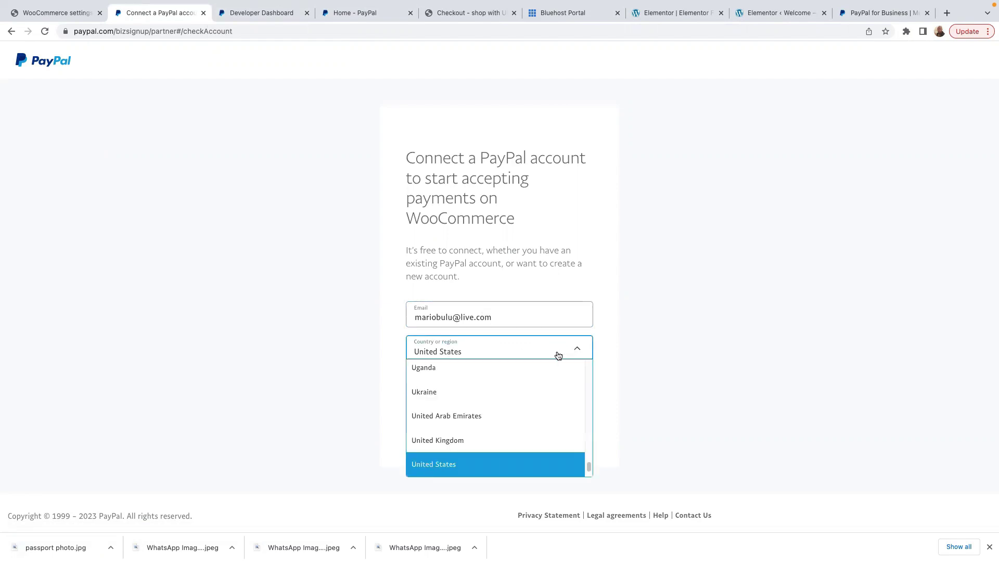
{"action": "left_click", "coordinate": [450, 441]}
{"action": "left_click", "coordinate": [499, 391]}
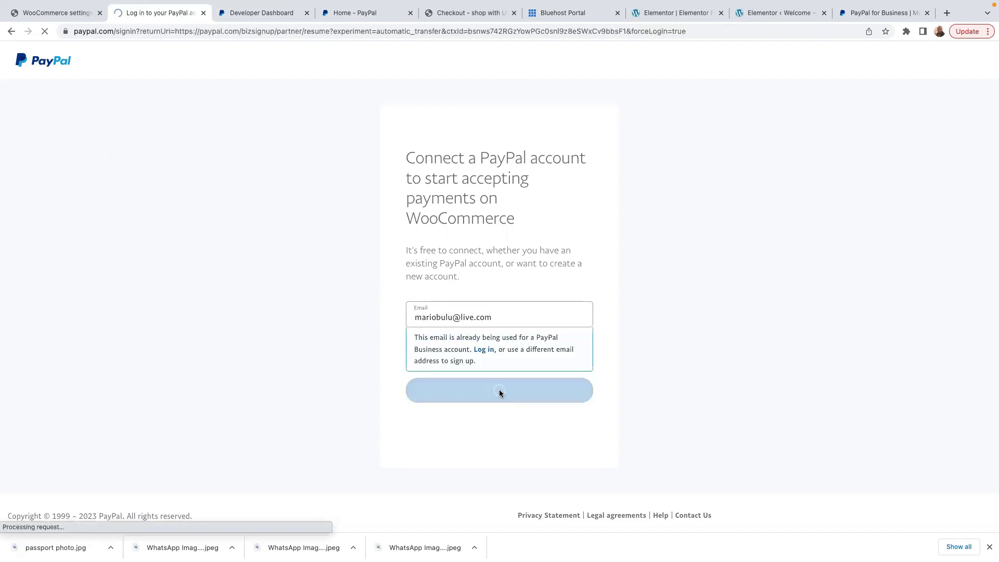
- Log in with the PayPal account password and agree to connect the account with WooCommerce, closing the feedback window and returning to the store
{"action": "left_click", "coordinate": [456, 233]}
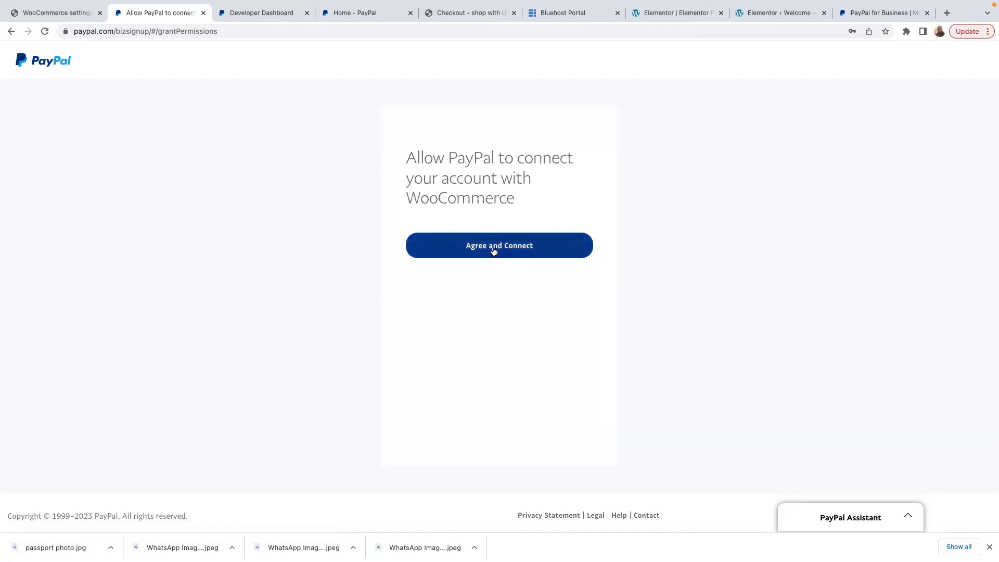
{"action": "left_click", "coordinate": [501, 251]}
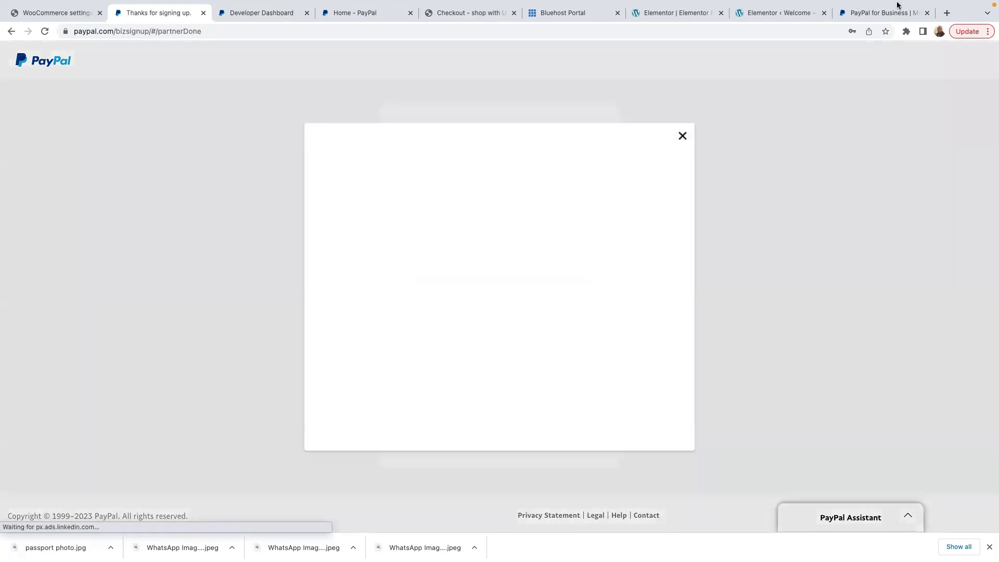
{"action": "mouse_move", "coordinate": [897, 6]}
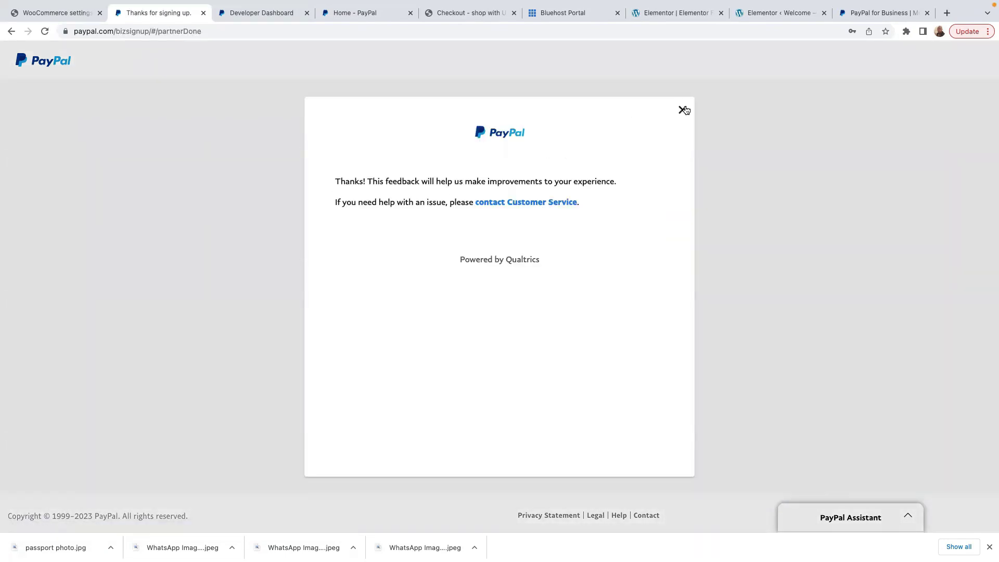
{"action": "left_click", "coordinate": [682, 109]}
{"action": "left_click", "coordinate": [496, 293]}
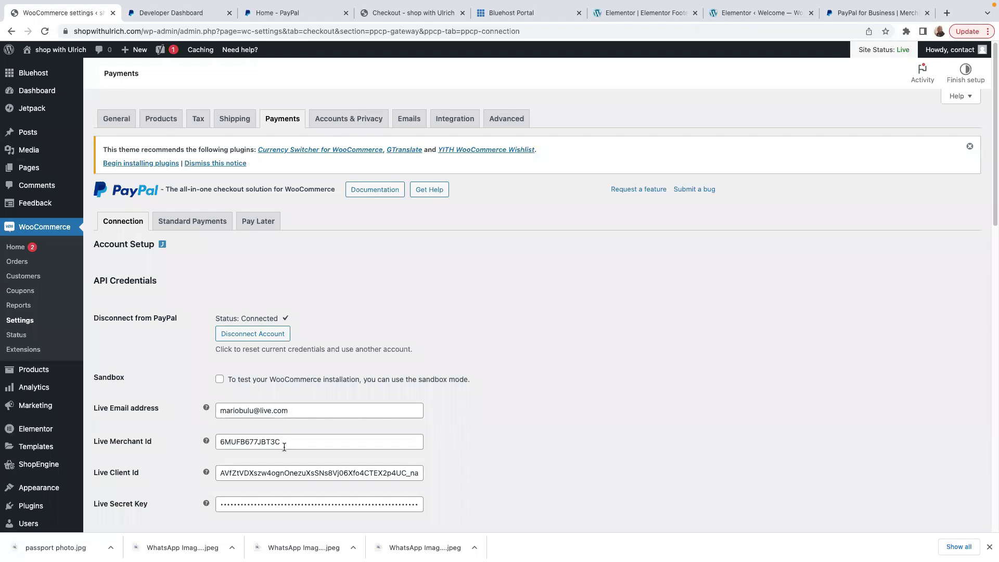
- Go through the PayPal connection settings, from the API credentials to the database options, and save them
{"action": "scroll", "coordinate": [336, 446], "scroll_direction": "down", "scroll_amount": 5}
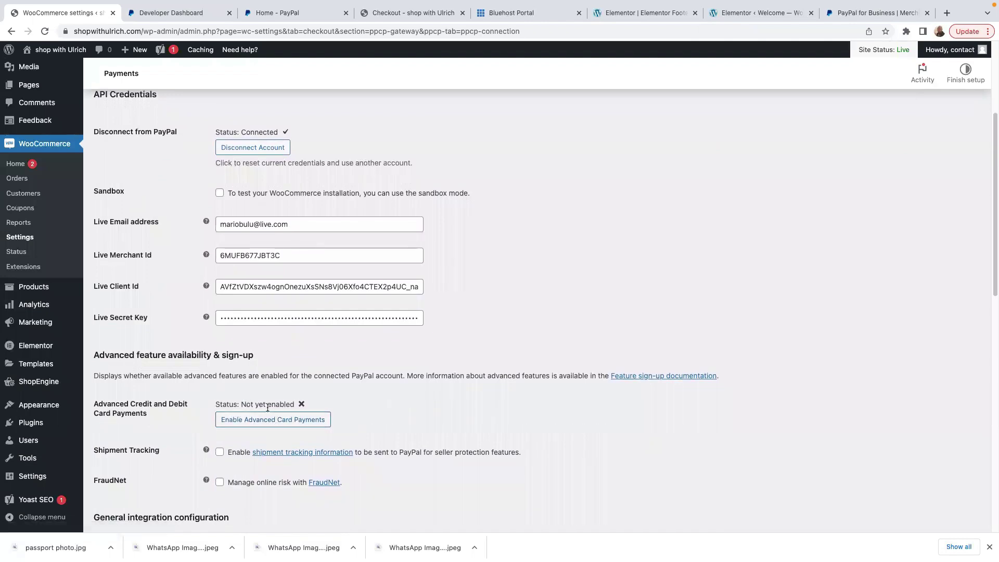
{"action": "scroll", "coordinate": [341, 436], "scroll_direction": "down", "scroll_amount": 3}
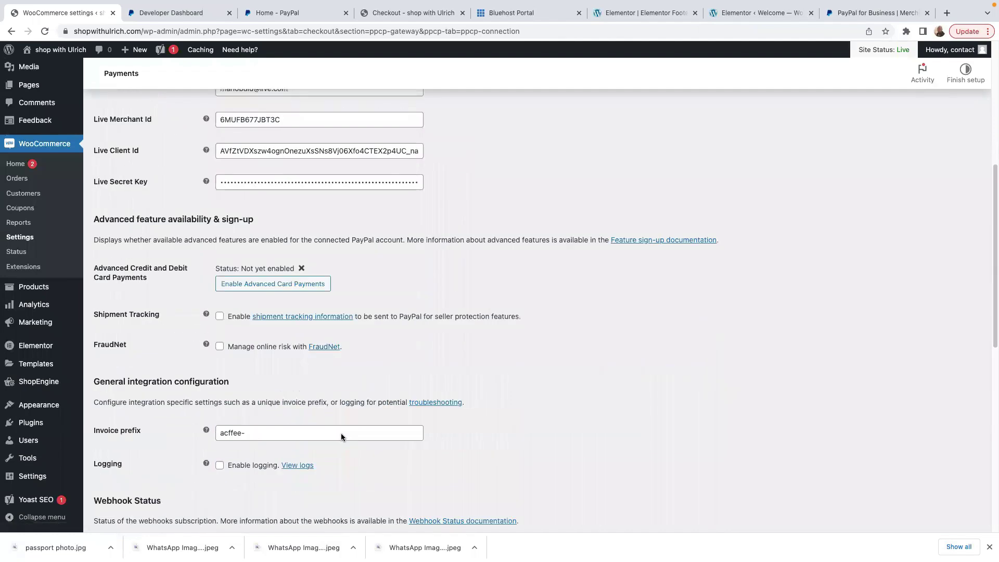
{"action": "scroll", "coordinate": [341, 434], "scroll_direction": "down", "scroll_amount": 5}
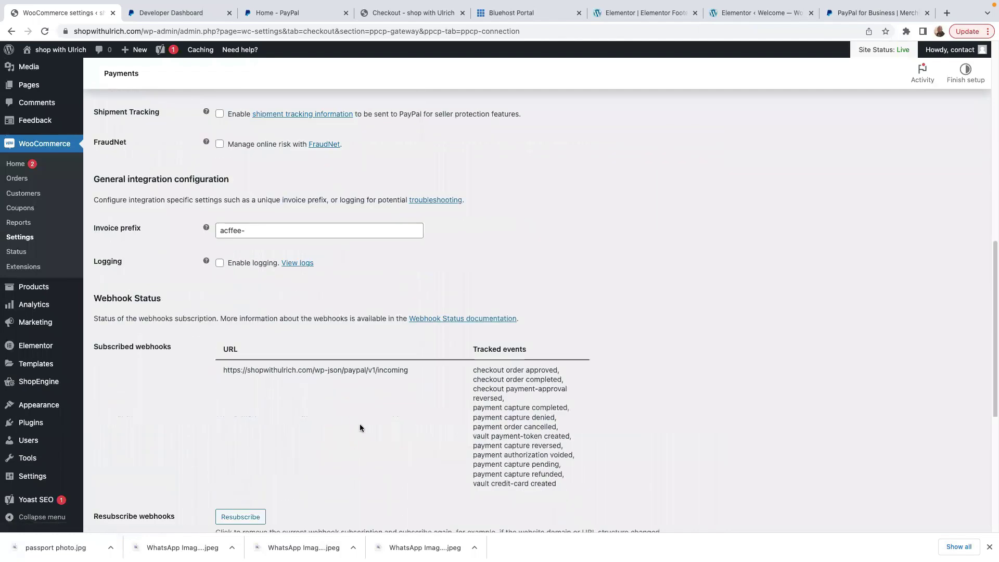
{"action": "scroll", "coordinate": [376, 426], "scroll_direction": "down", "scroll_amount": 4}
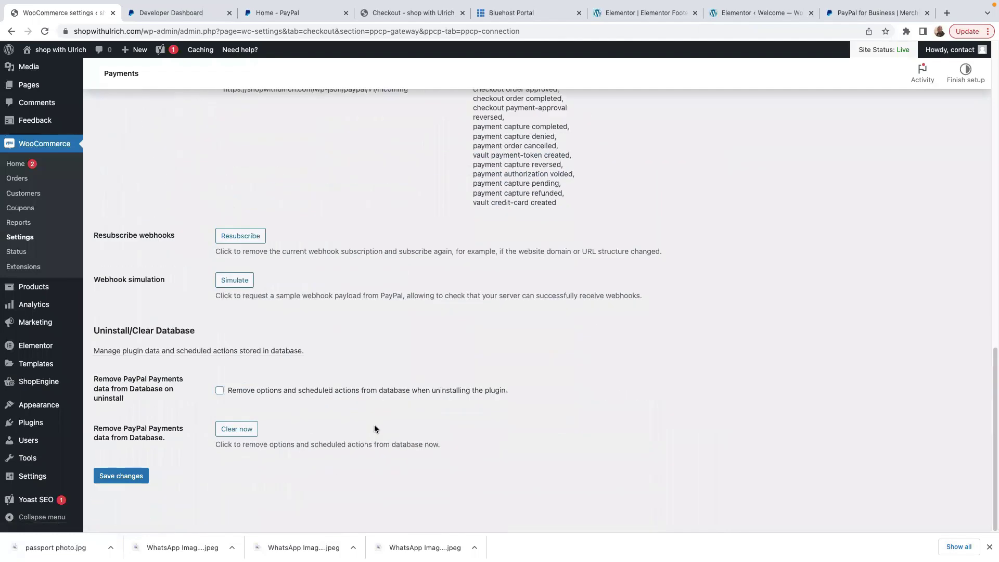
{"action": "left_click", "coordinate": [121, 478]}
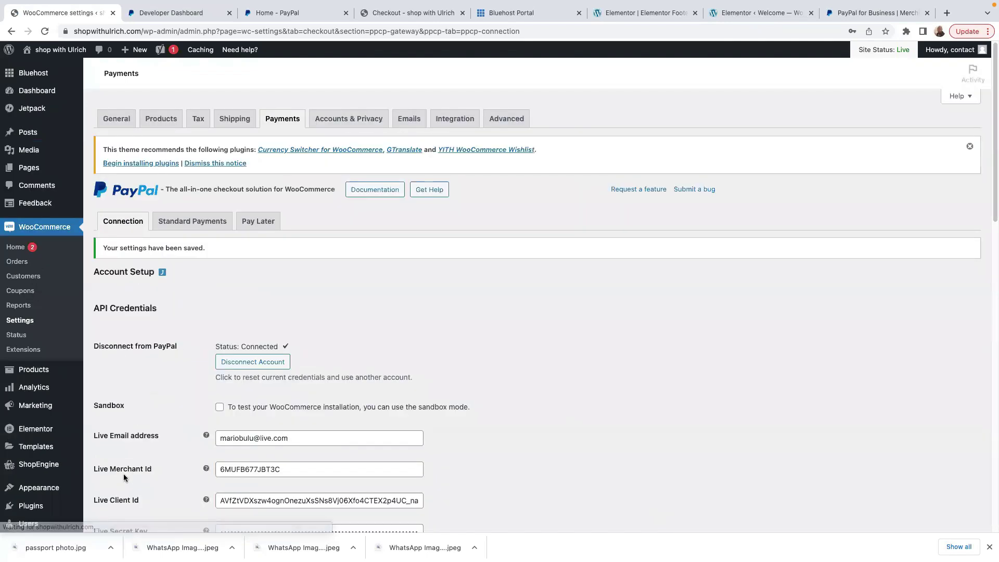
- Check the payment options on the store's checkout page and reload the page
{"action": "left_click", "coordinate": [370, 13]}
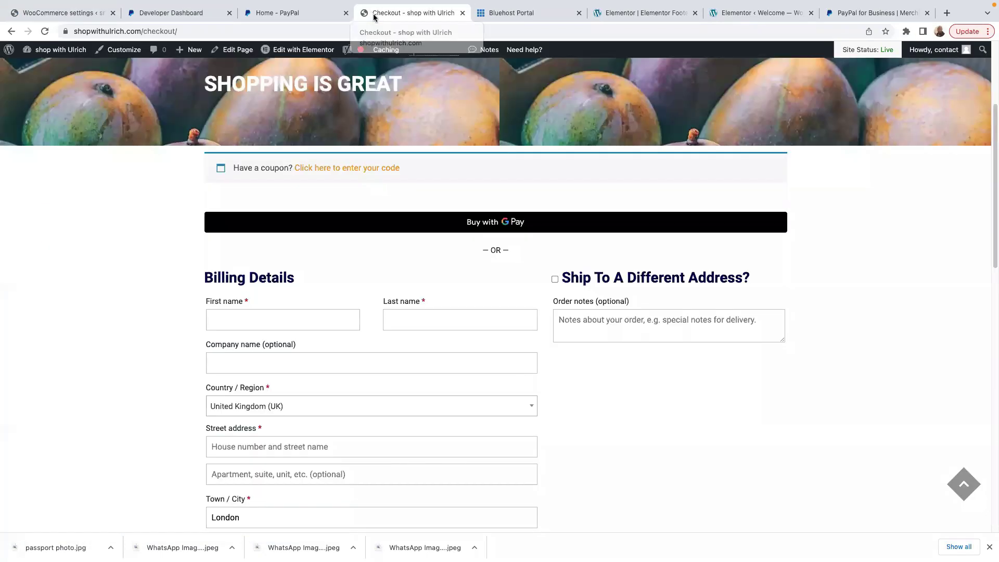
{"action": "scroll", "coordinate": [606, 395], "scroll_direction": "down", "scroll_amount": 15}
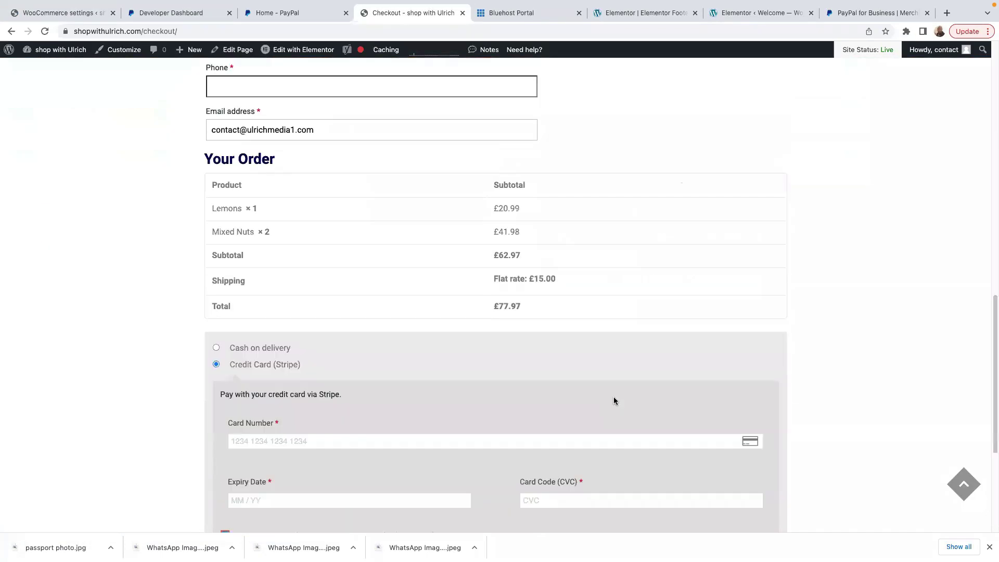
{"action": "scroll", "coordinate": [612, 399], "scroll_direction": "down", "scroll_amount": 2}
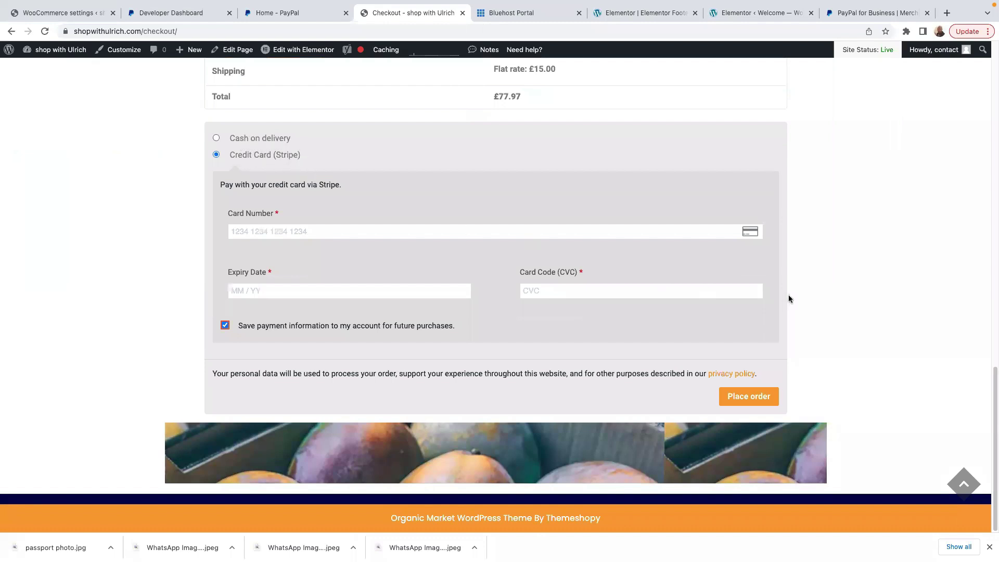
{"action": "right_click", "coordinate": [834, 161]}
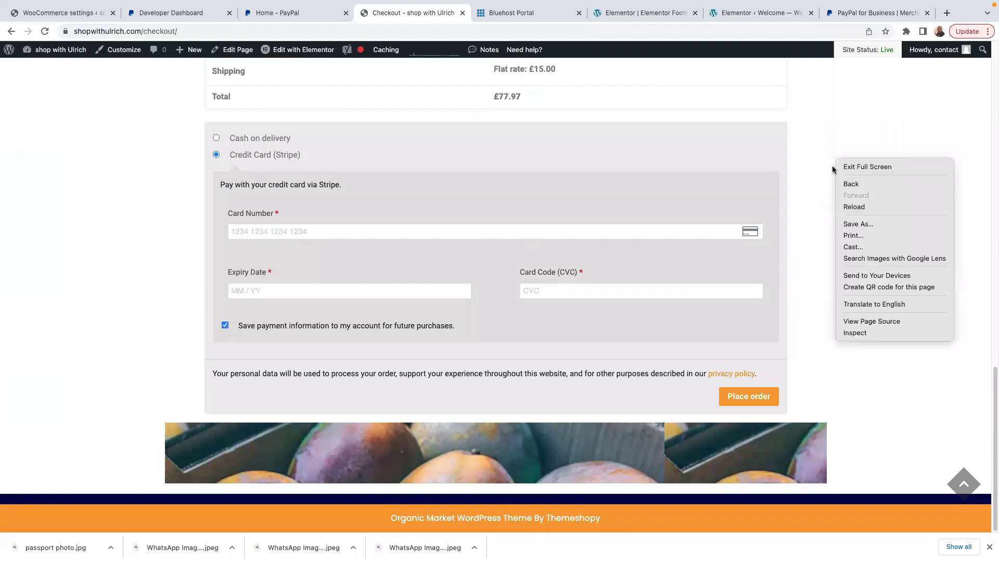
{"action": "left_click", "coordinate": [862, 208]}
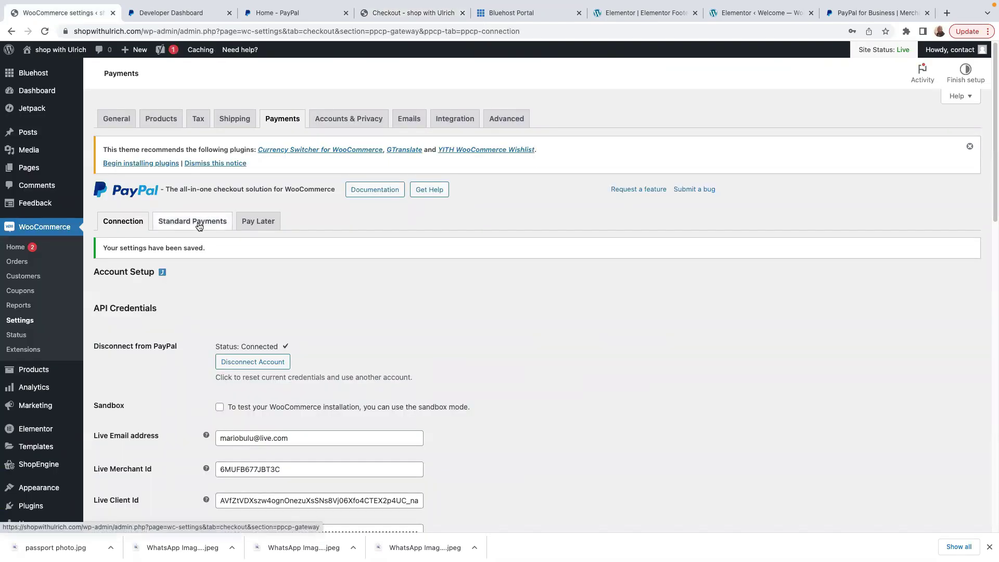
- Open the PayPal standard payments settings, check the checkout page's payment options and enable PayPal features for the store
{"action": "left_click", "coordinate": [199, 226]}
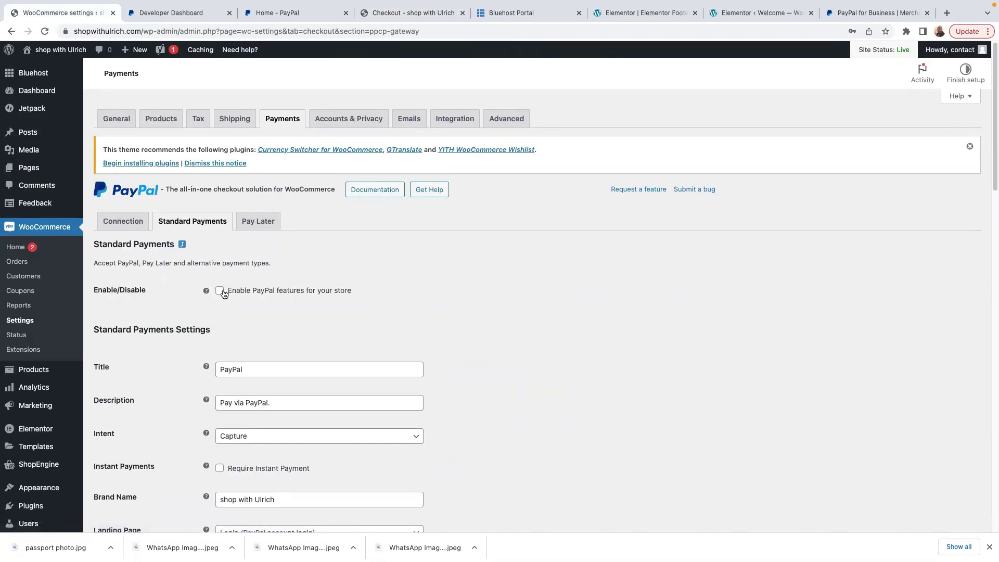
{"action": "left_click", "coordinate": [189, 204]}
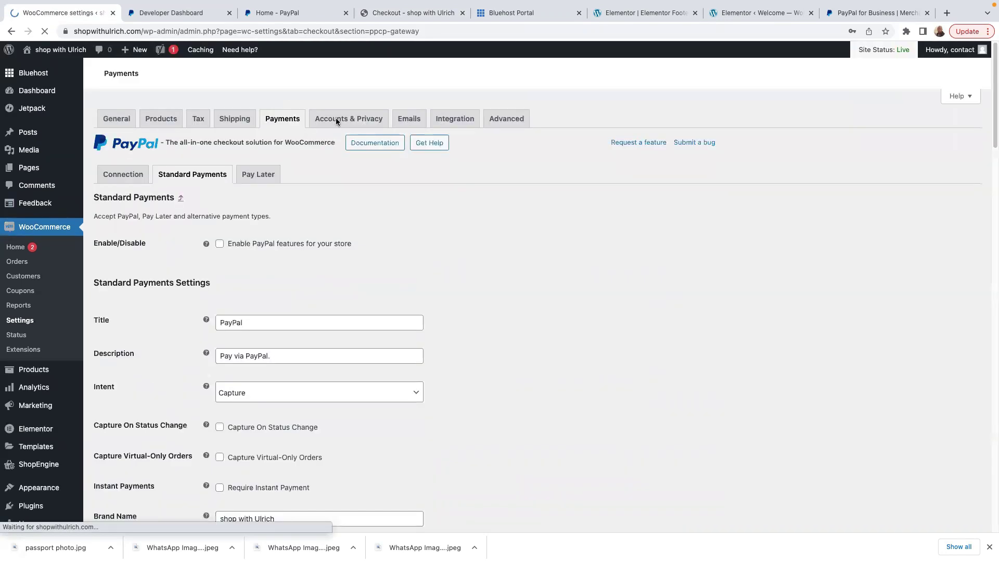
{"action": "left_click", "coordinate": [374, 14]}
{"action": "right_click", "coordinate": [845, 205]}
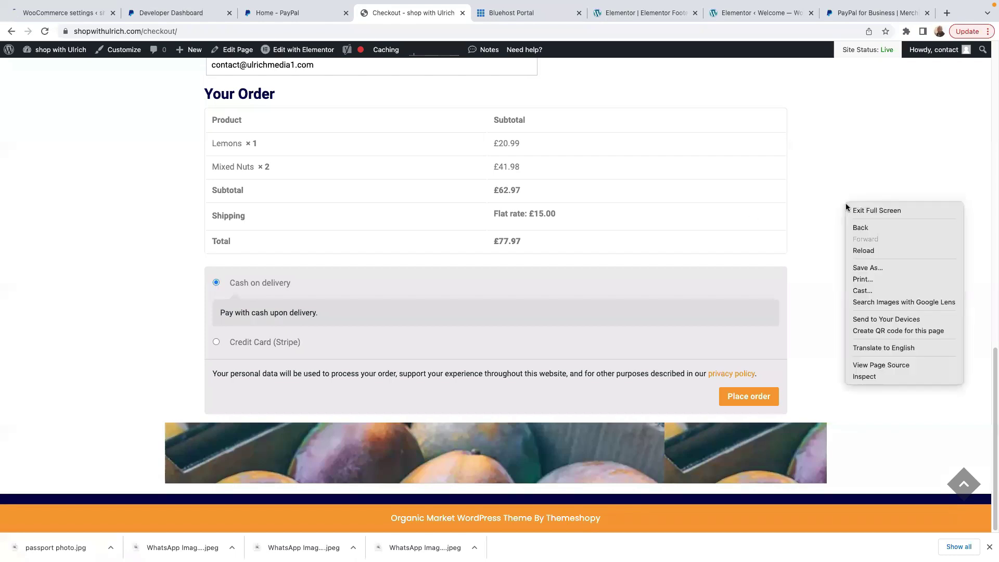
{"action": "key", "text": "Escape"}
{"action": "key", "text": "super+1"}
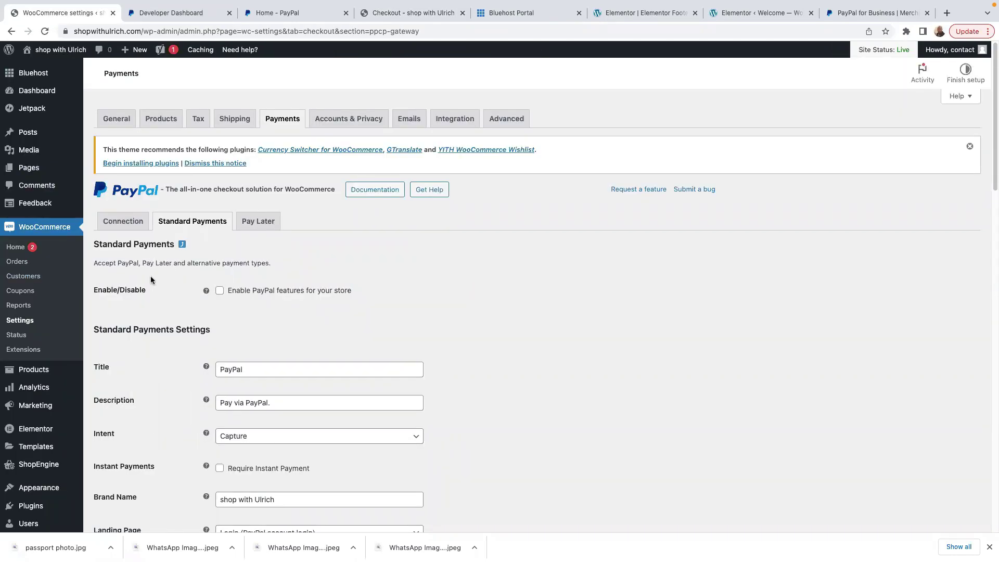
{"action": "scroll", "coordinate": [362, 405], "scroll_direction": "down", "scroll_amount": 2}
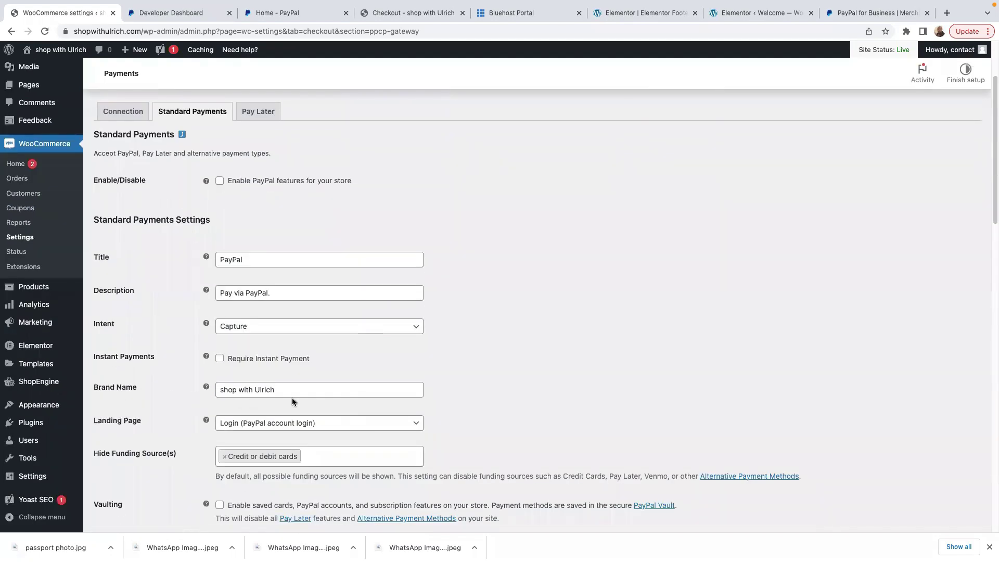
{"action": "scroll", "coordinate": [237, 349], "scroll_direction": "up", "scroll_amount": 2}
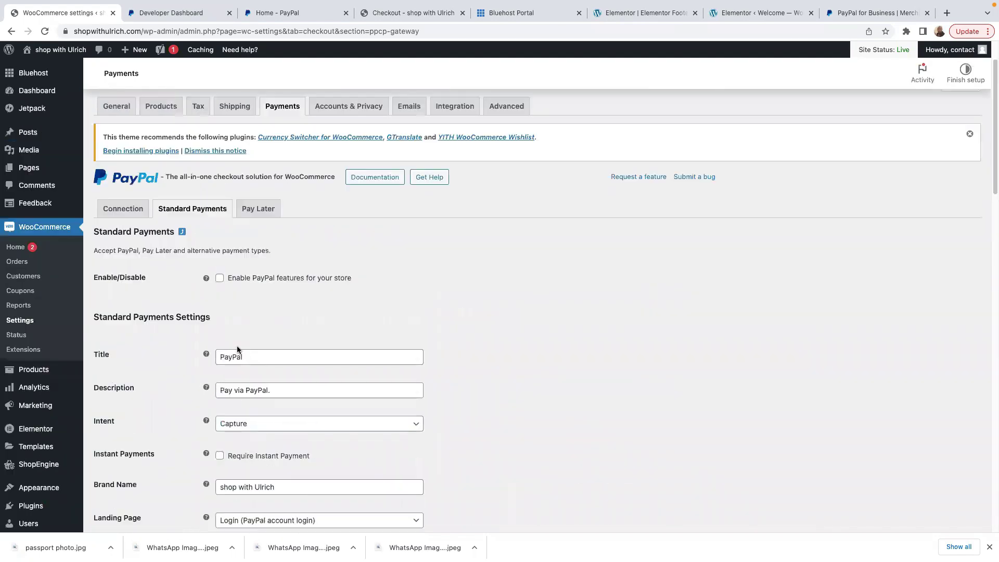
{"action": "left_click", "coordinate": [219, 286]}
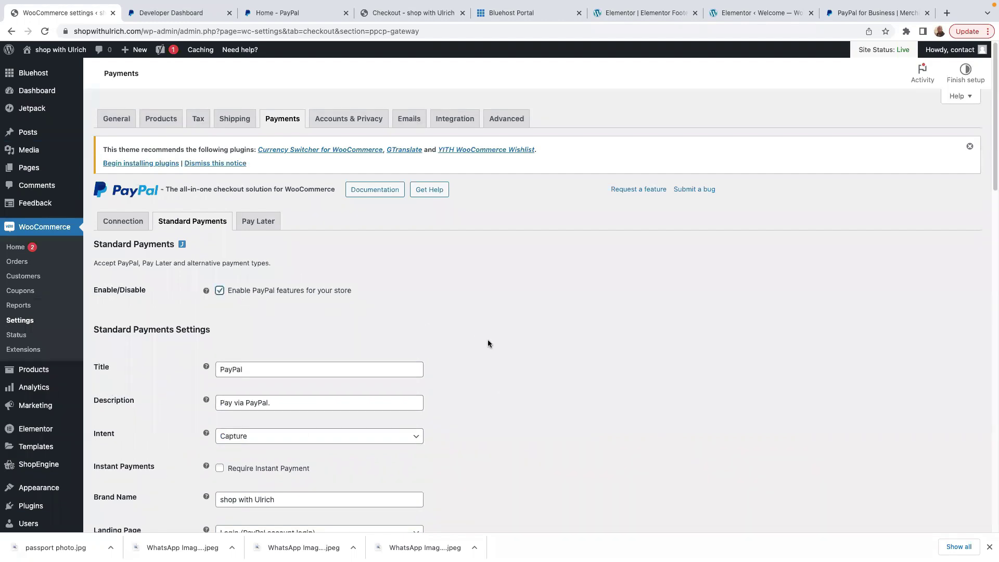
- Review the standard payments and smart button settings, save them, and open the Pay Later settings
{"action": "scroll", "coordinate": [490, 356], "scroll_direction": "down", "scroll_amount": 15}
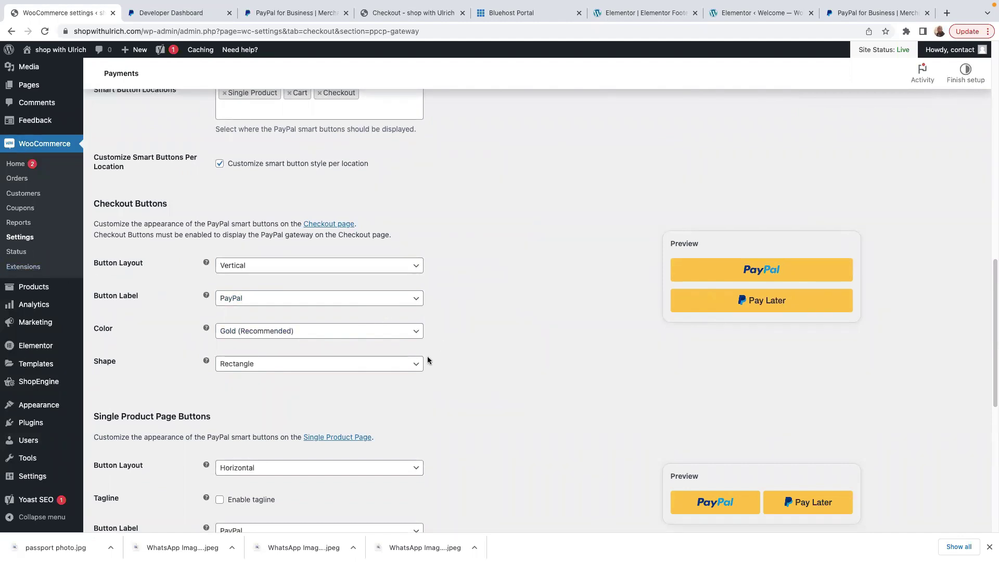
{"action": "scroll", "coordinate": [428, 360], "scroll_direction": "down", "scroll_amount": 5}
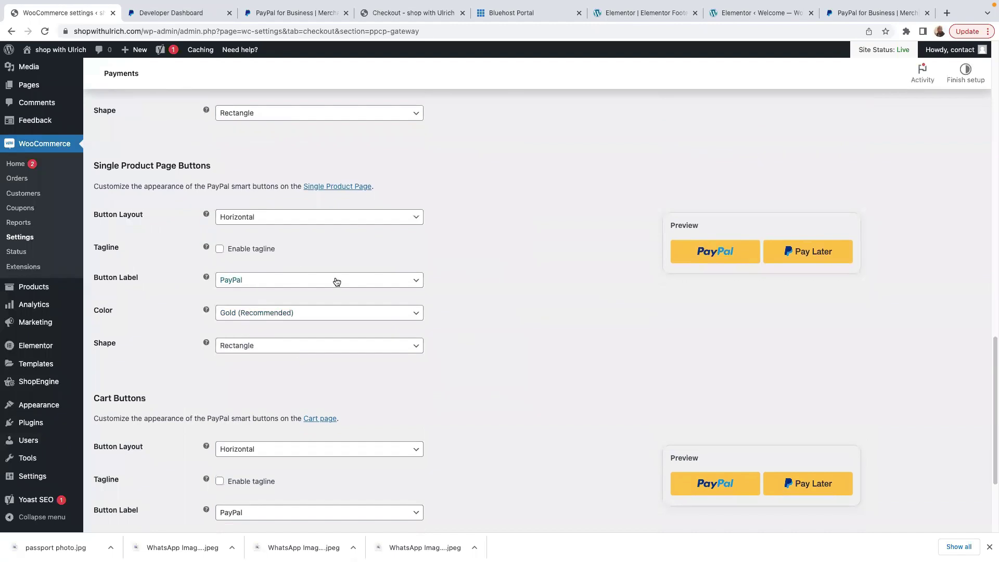
{"action": "scroll", "coordinate": [501, 364], "scroll_direction": "down", "scroll_amount": 3}
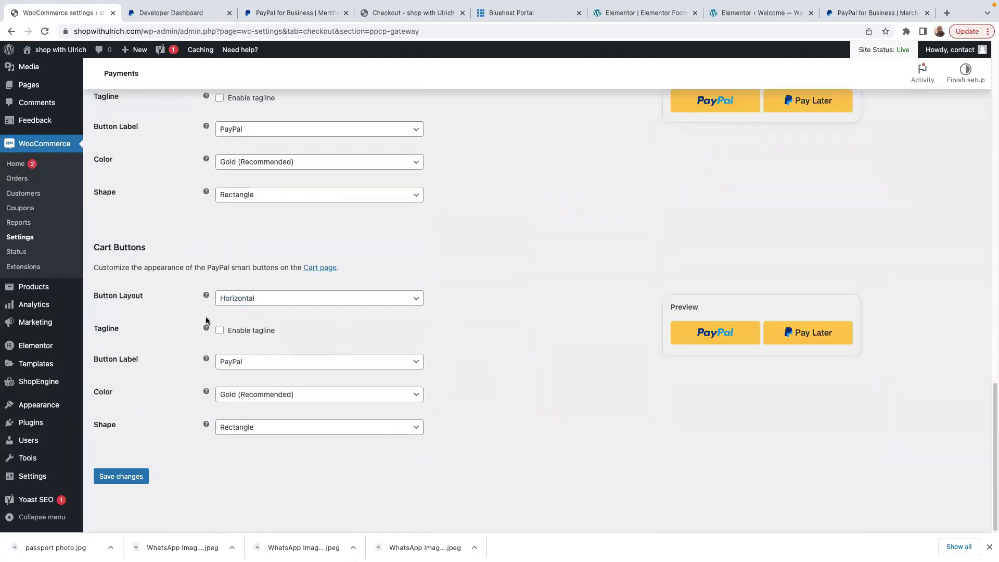
{"action": "scroll", "coordinate": [448, 404], "scroll_direction": "up", "scroll_amount": 10}
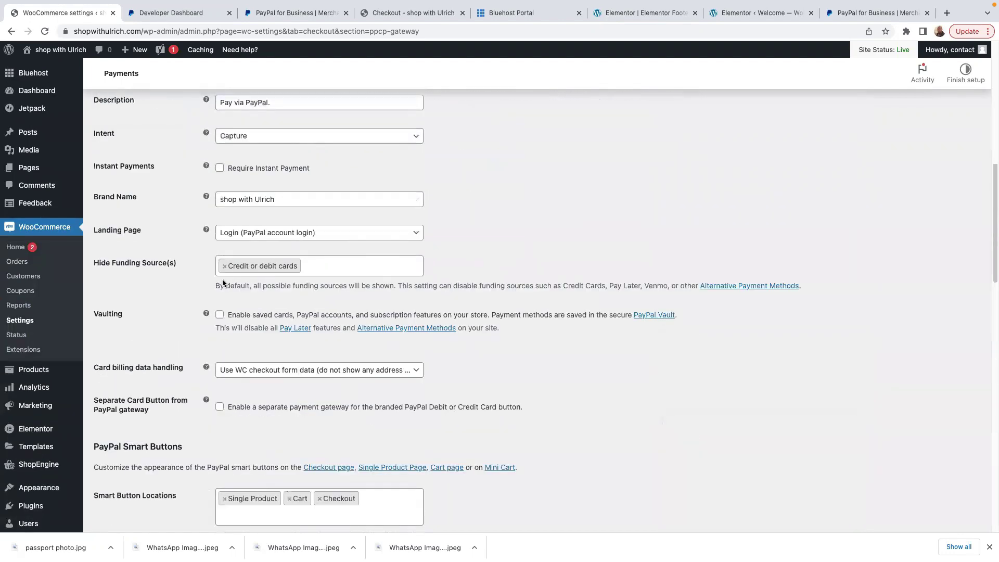
{"action": "scroll", "coordinate": [223, 282], "scroll_direction": "up", "scroll_amount": 5}
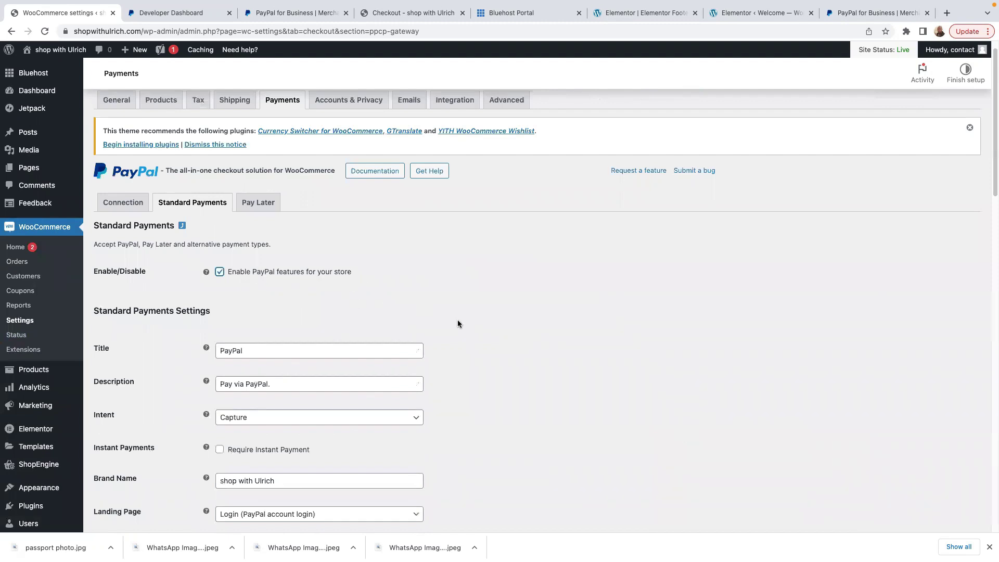
{"action": "scroll", "coordinate": [473, 365], "scroll_direction": "down", "scroll_amount": 20}
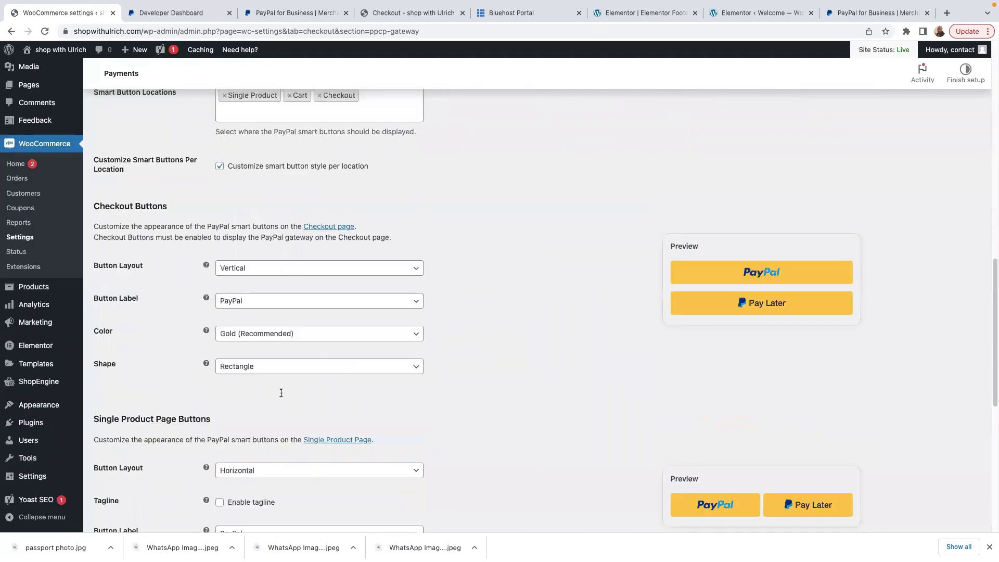
{"action": "left_click", "coordinate": [124, 483]}
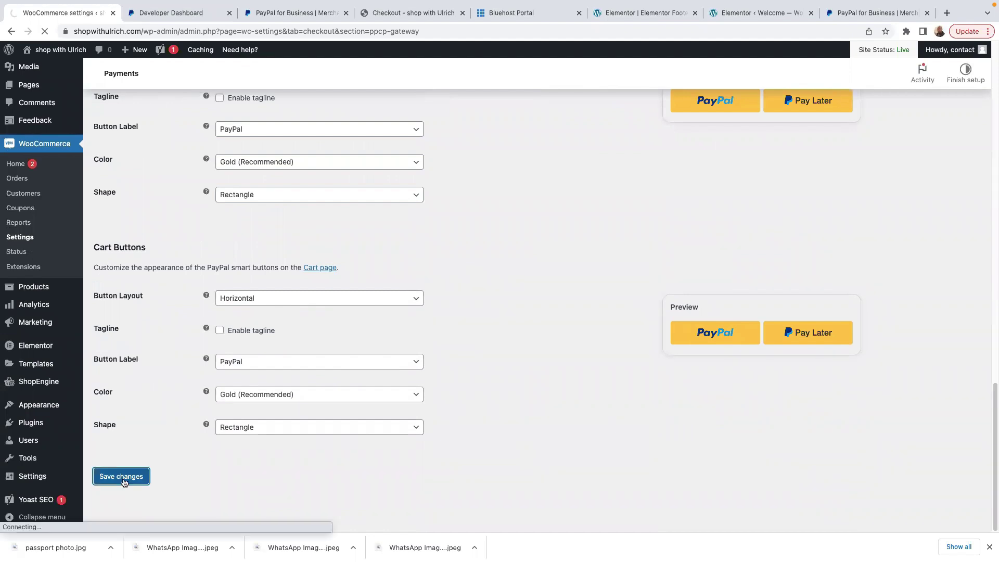
{"action": "left_click", "coordinate": [257, 224]}
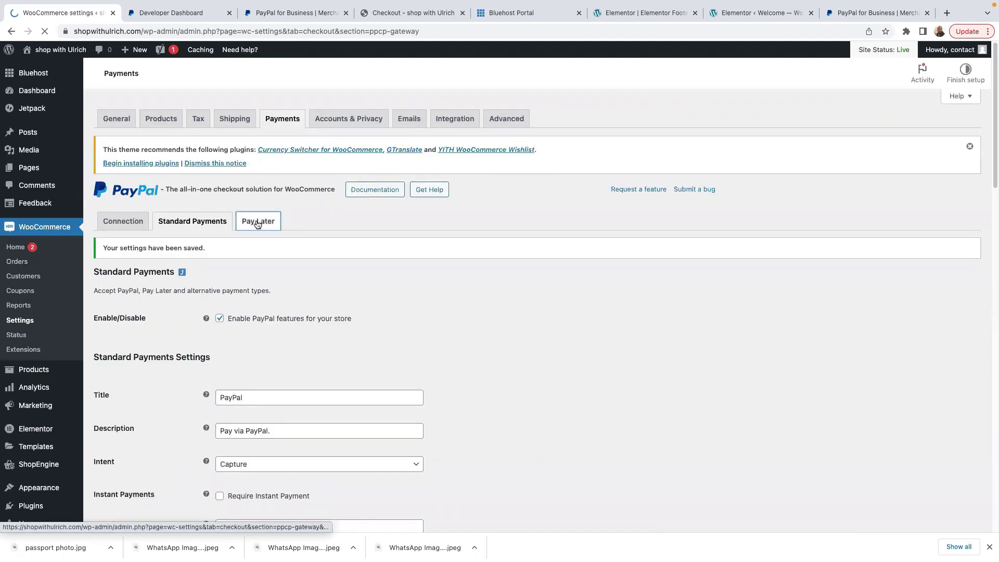
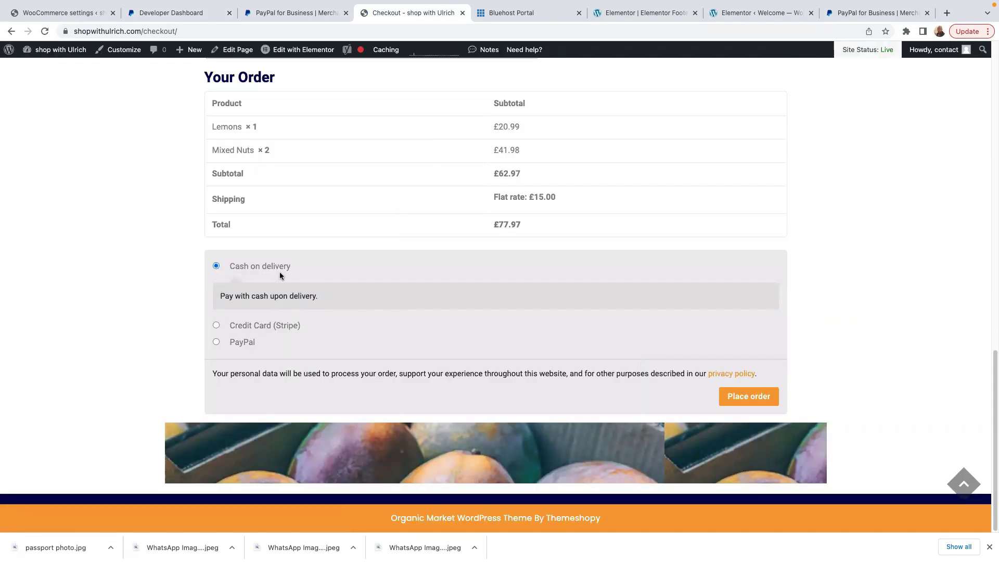
- Try the Credit Card (Stripe) and PayPal payment options on the store's checkout page and reload it
{"action": "left_click", "coordinate": [215, 325]}
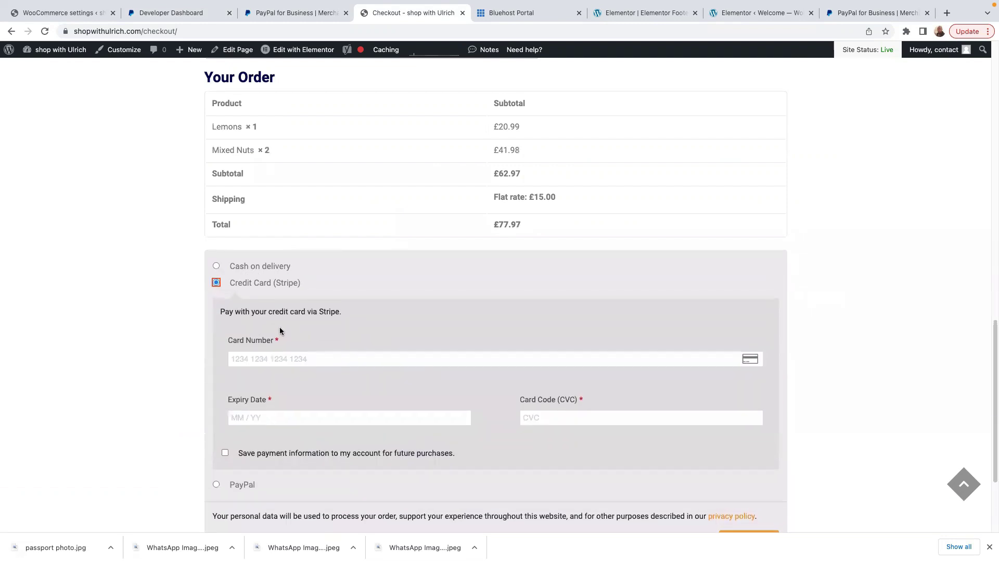
{"action": "scroll", "coordinate": [297, 351], "scroll_direction": "down", "scroll_amount": 2}
{"action": "left_click", "coordinate": [216, 364]}
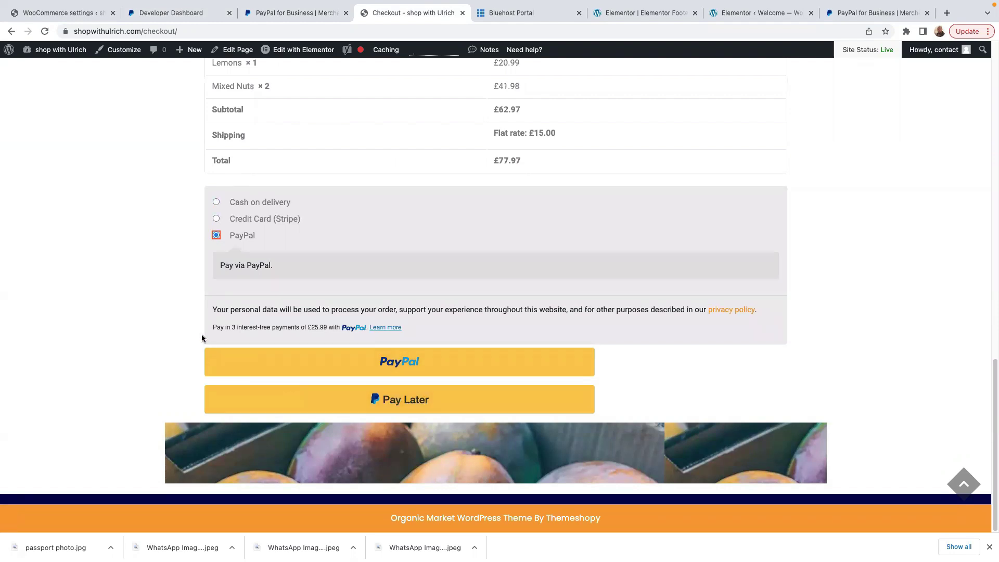
{"action": "right_click", "coordinate": [827, 277]}
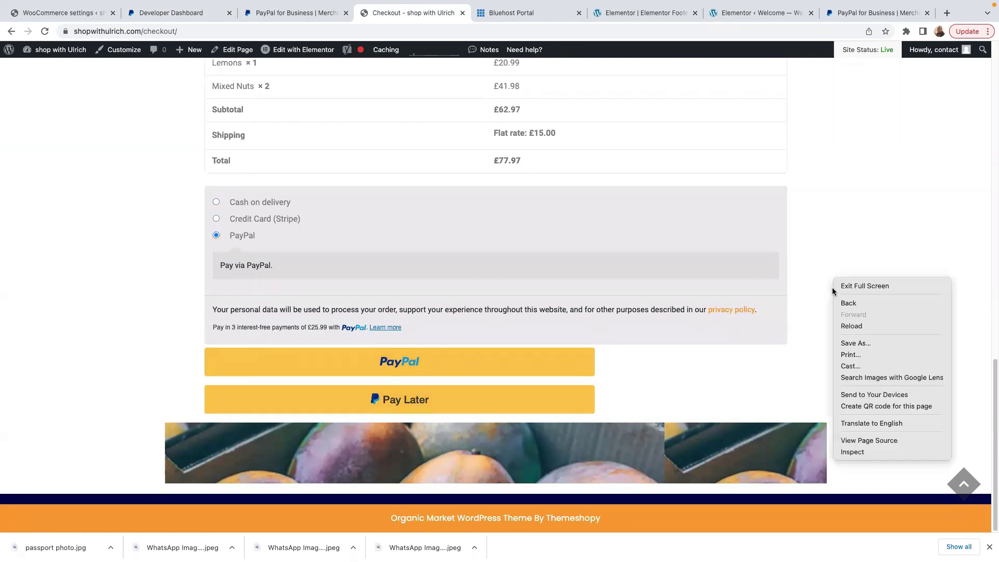
{"action": "left_click", "coordinate": [842, 328]}
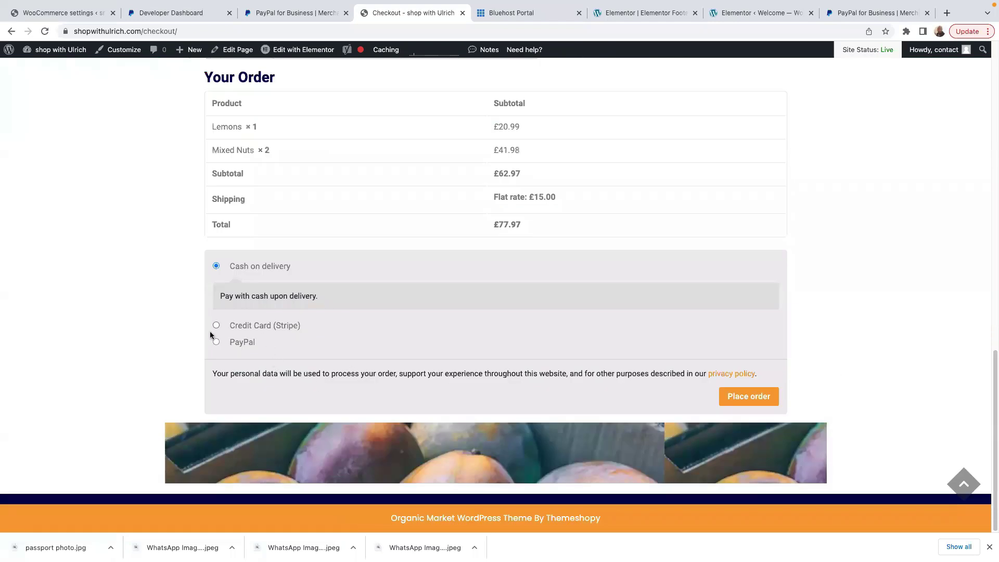
- Select PayPal at checkout again and compare its payment buttons and message with the Pay Later settings
{"action": "left_click", "coordinate": [213, 342]}
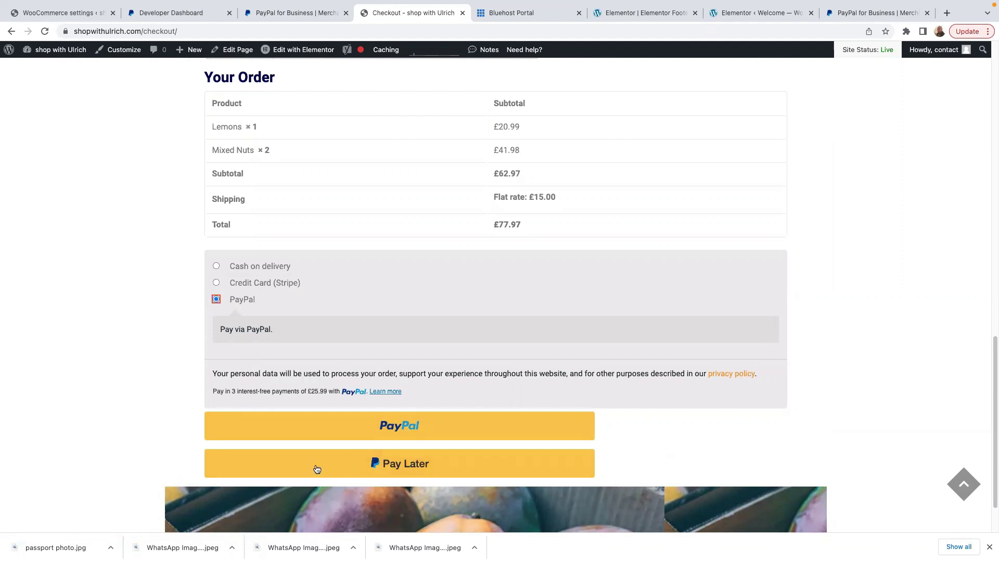
{"action": "key", "text": "super+1"}
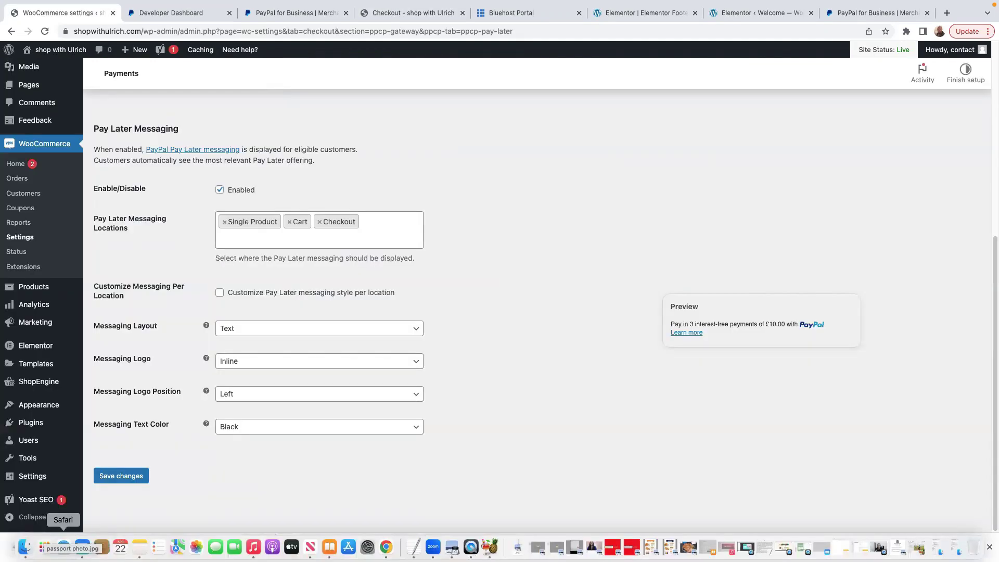
{"action": "left_click", "coordinate": [385, 15]}
{"action": "scroll", "coordinate": [673, 385], "scroll_direction": "down", "scroll_amount": 10}
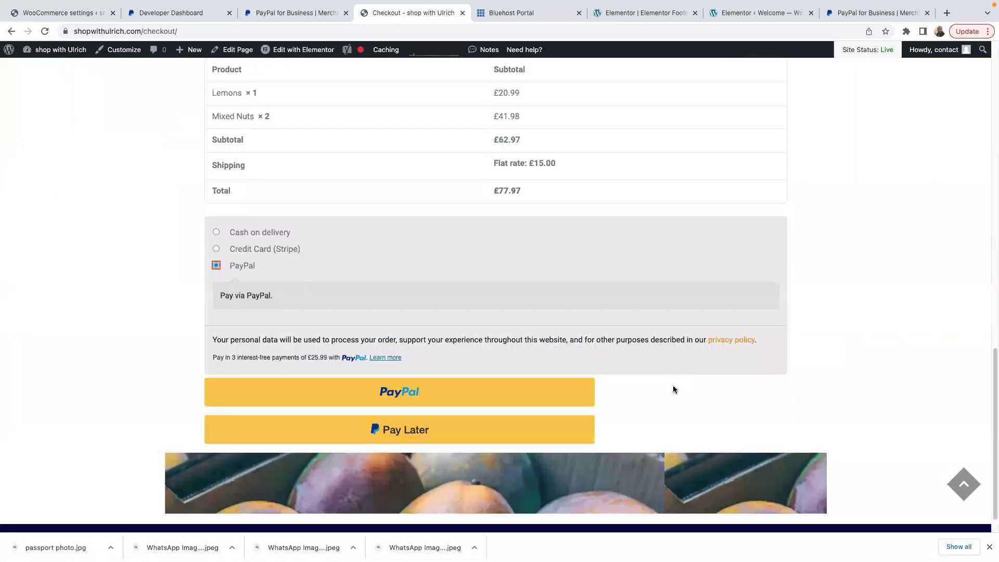
{"action": "scroll", "coordinate": [414, 402], "scroll_direction": "down", "scroll_amount": 1}
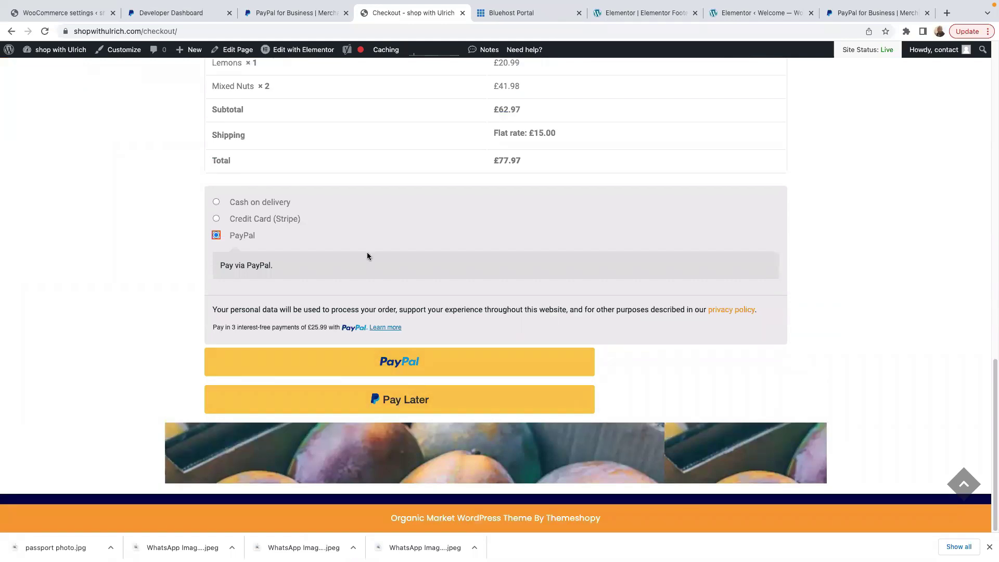
- Disable Pay Later messaging in the PayPal Pay Later settings and save the changes
{"action": "left_click", "coordinate": [70, 12]}
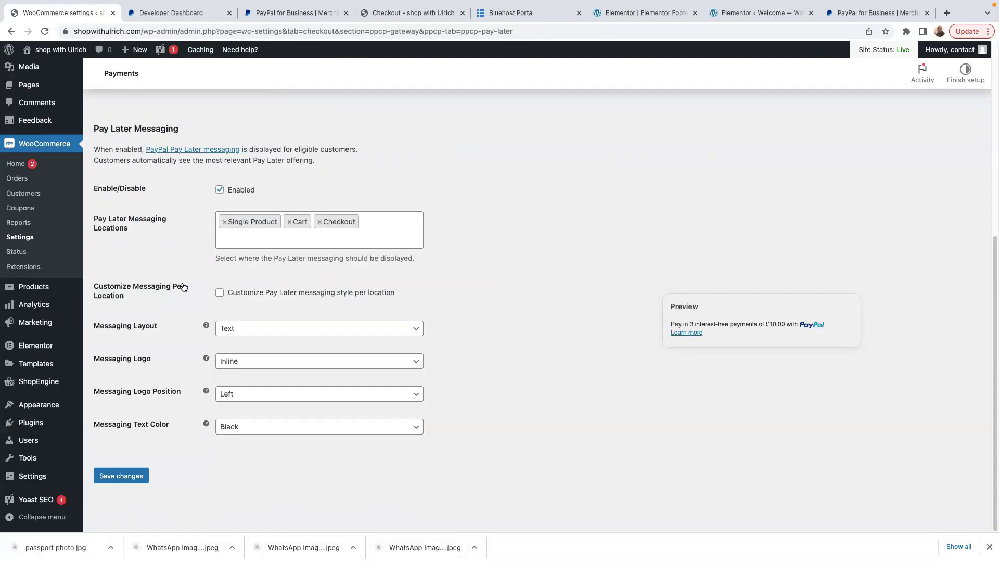
{"action": "scroll", "coordinate": [210, 192], "scroll_direction": "up", "scroll_amount": 2}
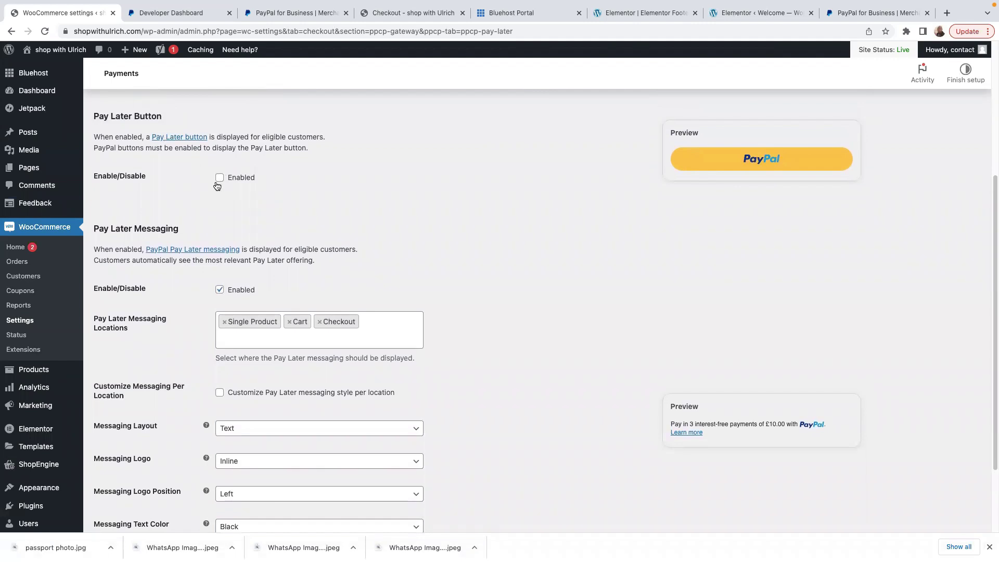
{"action": "scroll", "coordinate": [246, 224], "scroll_direction": "down", "scroll_amount": 3}
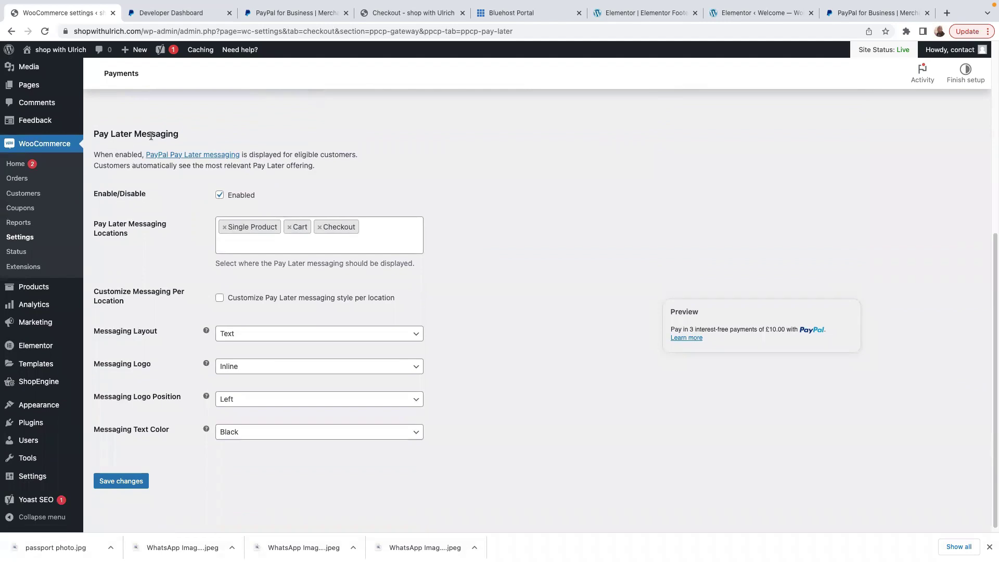
{"action": "left_click", "coordinate": [219, 196]}
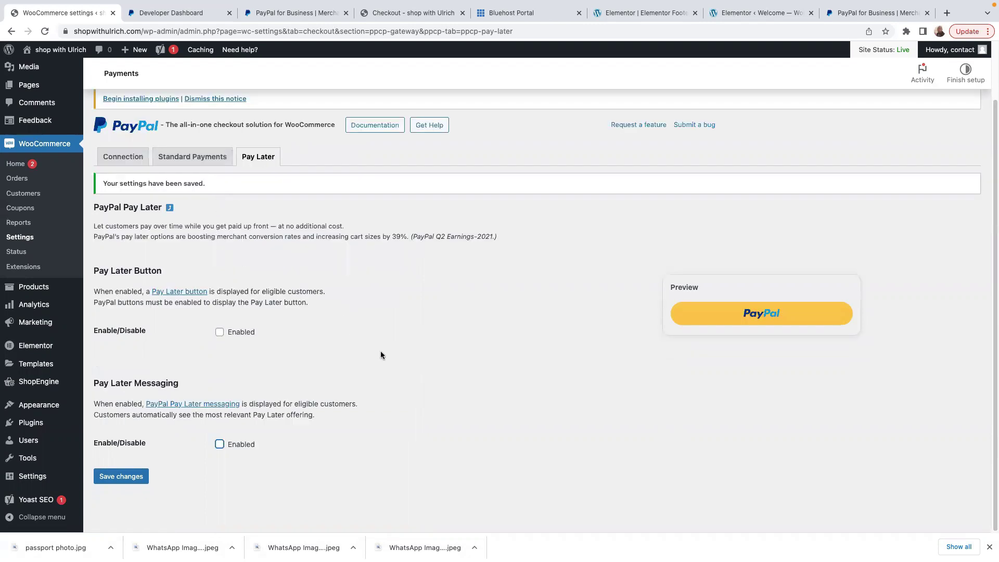
{"action": "left_click", "coordinate": [121, 477]}
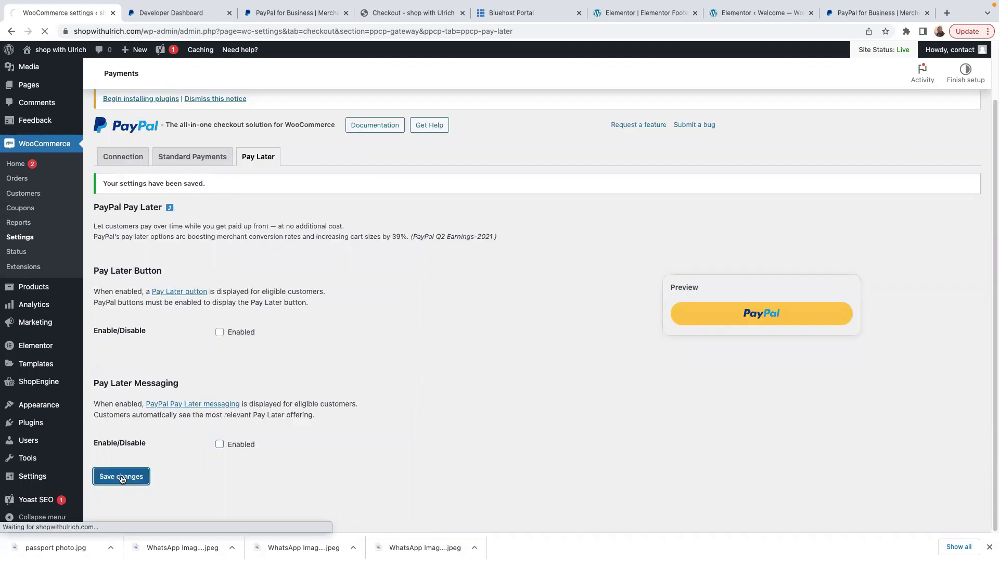
{"action": "scroll", "coordinate": [436, 357], "scroll_direction": "down", "scroll_amount": 5}
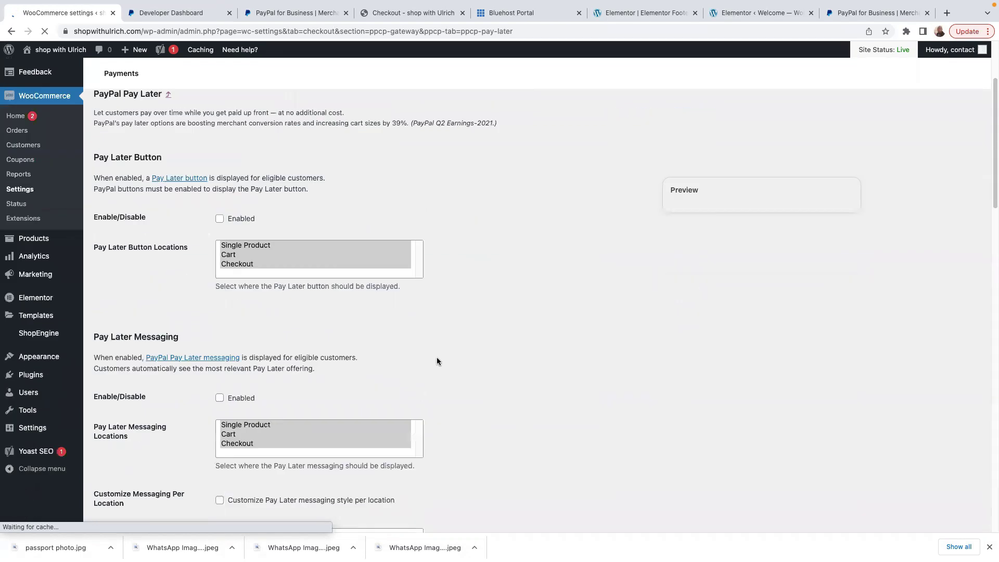
- Reload the store's checkout page and check the PayPal payment option, then the Credit Card (Stripe) option
{"action": "left_click", "coordinate": [368, 14]}
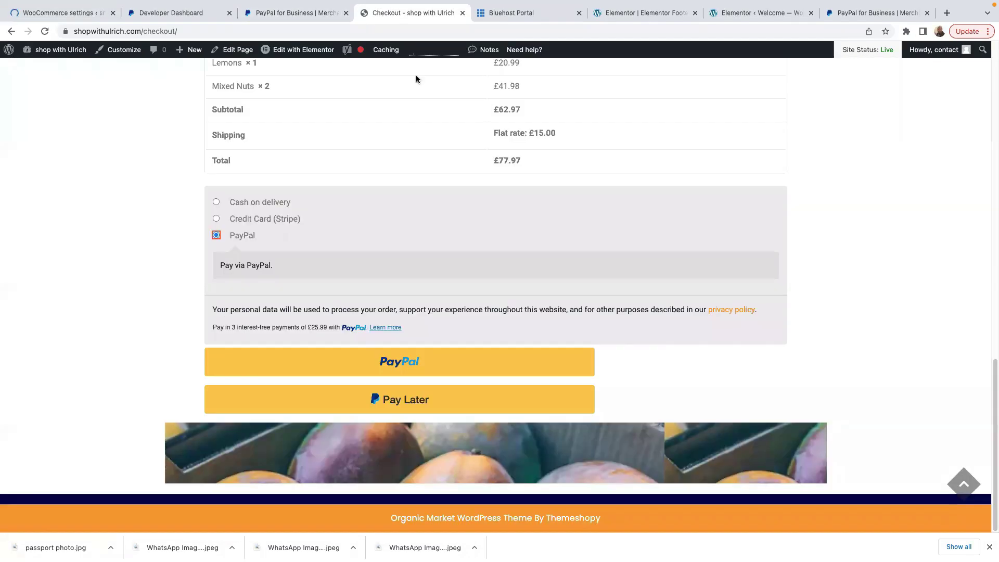
{"action": "right_click", "coordinate": [821, 290]}
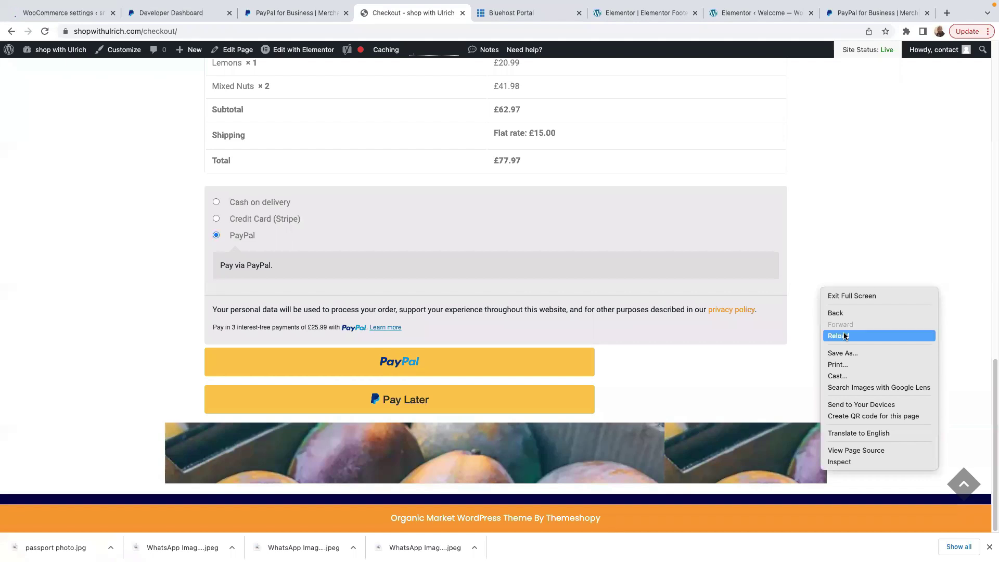
{"action": "left_click", "coordinate": [838, 336]}
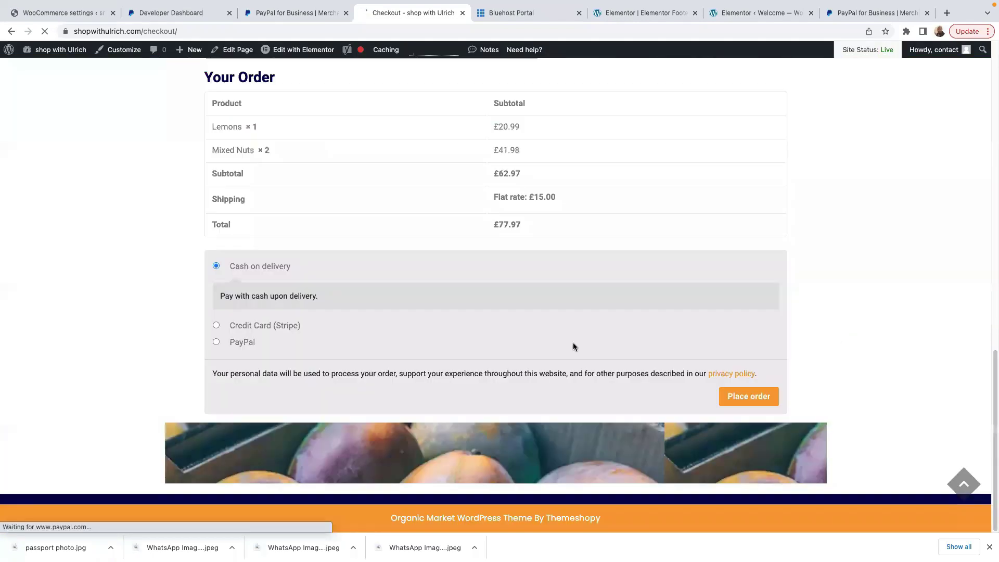
{"action": "left_click", "coordinate": [215, 341]}
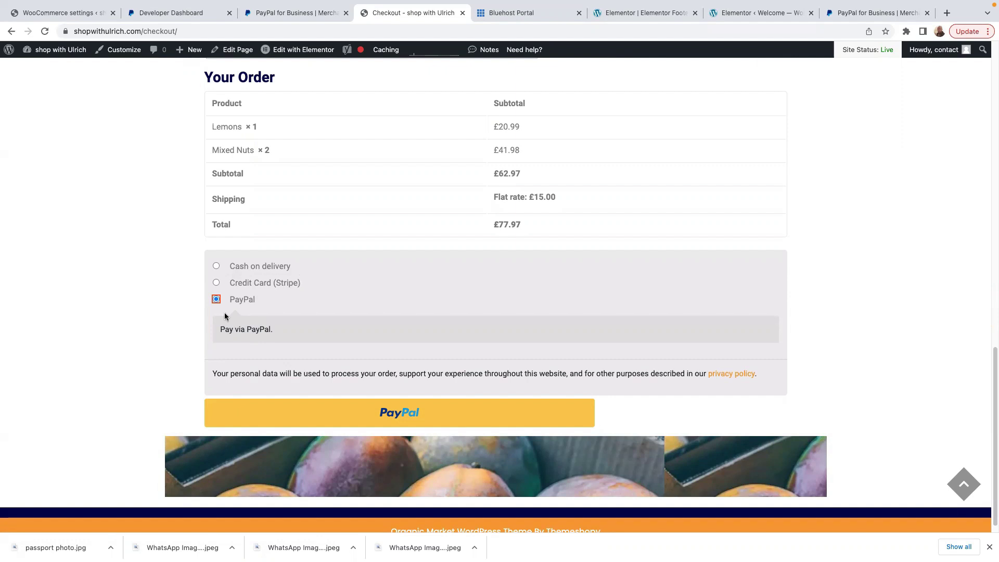
{"action": "left_click", "coordinate": [216, 283]}
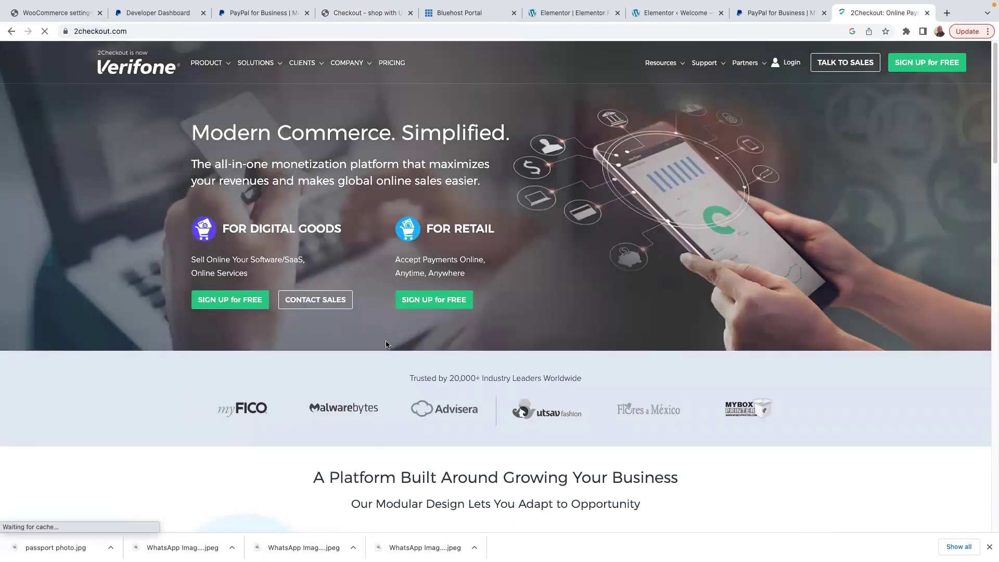
- Look through the 2Checkout home page, from the monetization platform overview to the team roles section
{"action": "scroll", "coordinate": [387, 345], "scroll_direction": "down", "scroll_amount": 6}
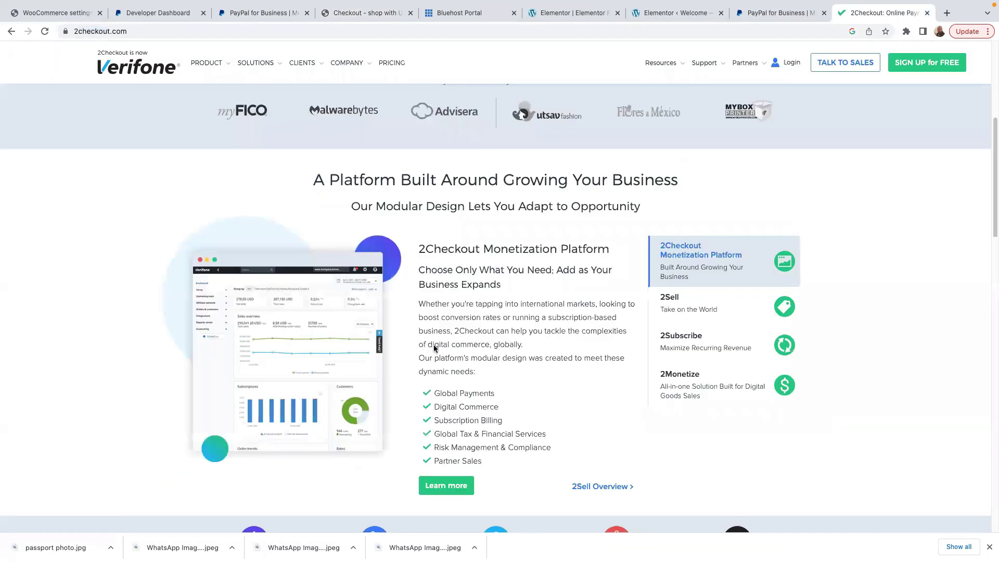
{"action": "scroll", "coordinate": [435, 347], "scroll_direction": "down", "scroll_amount": 6}
{"action": "scroll", "coordinate": [435, 349], "scroll_direction": "down", "scroll_amount": 4}
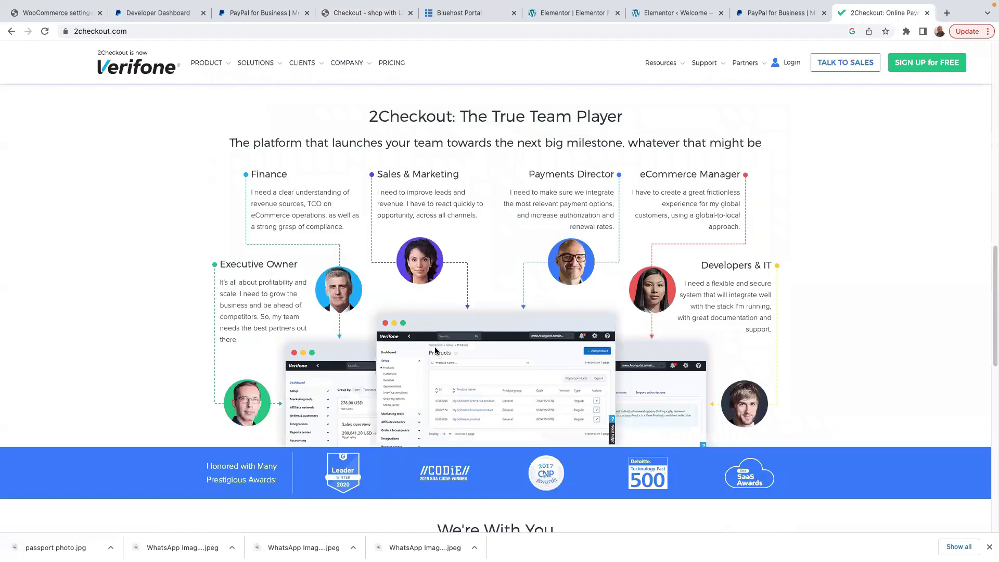